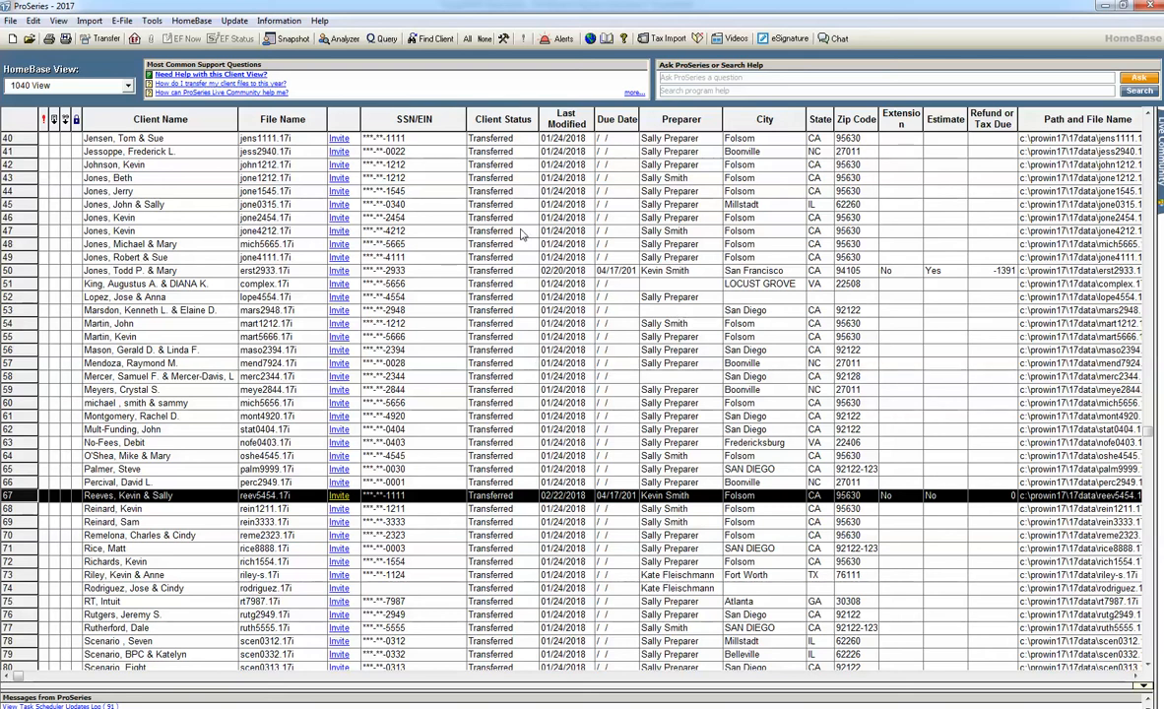
# Step: Review the columns available for the 1040 View in its column headings settings, leaving the selected columns as they are
pyautogui.click(192, 21)
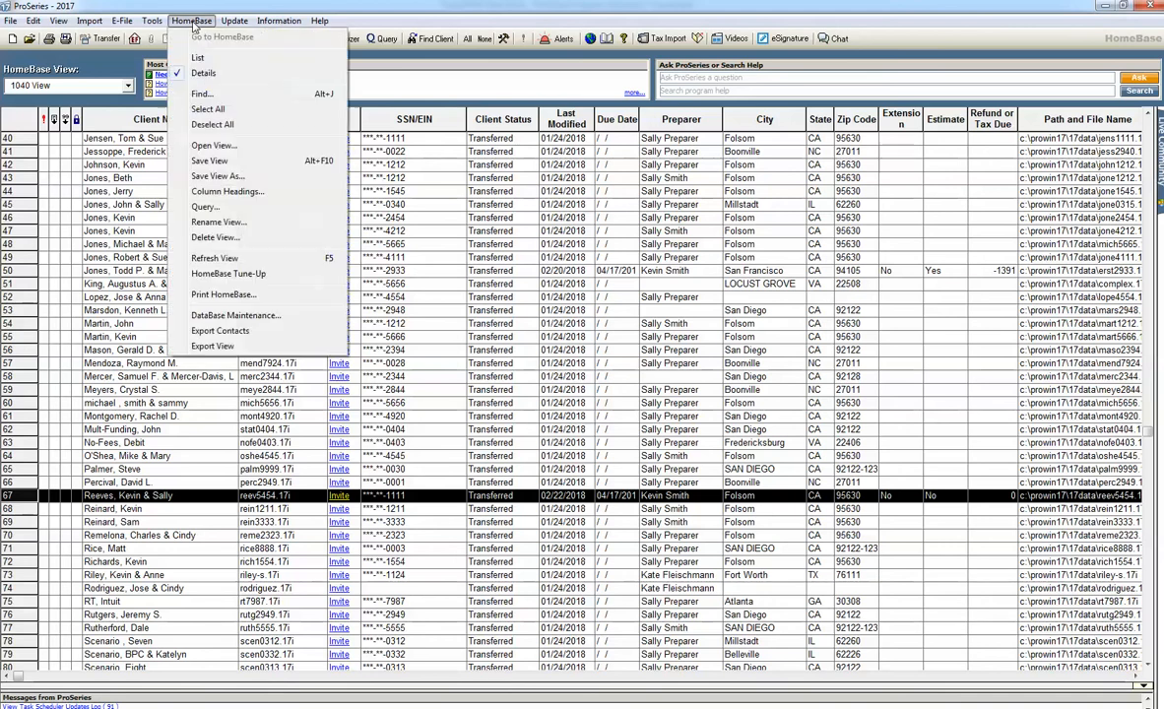
pyautogui.click(225, 192)
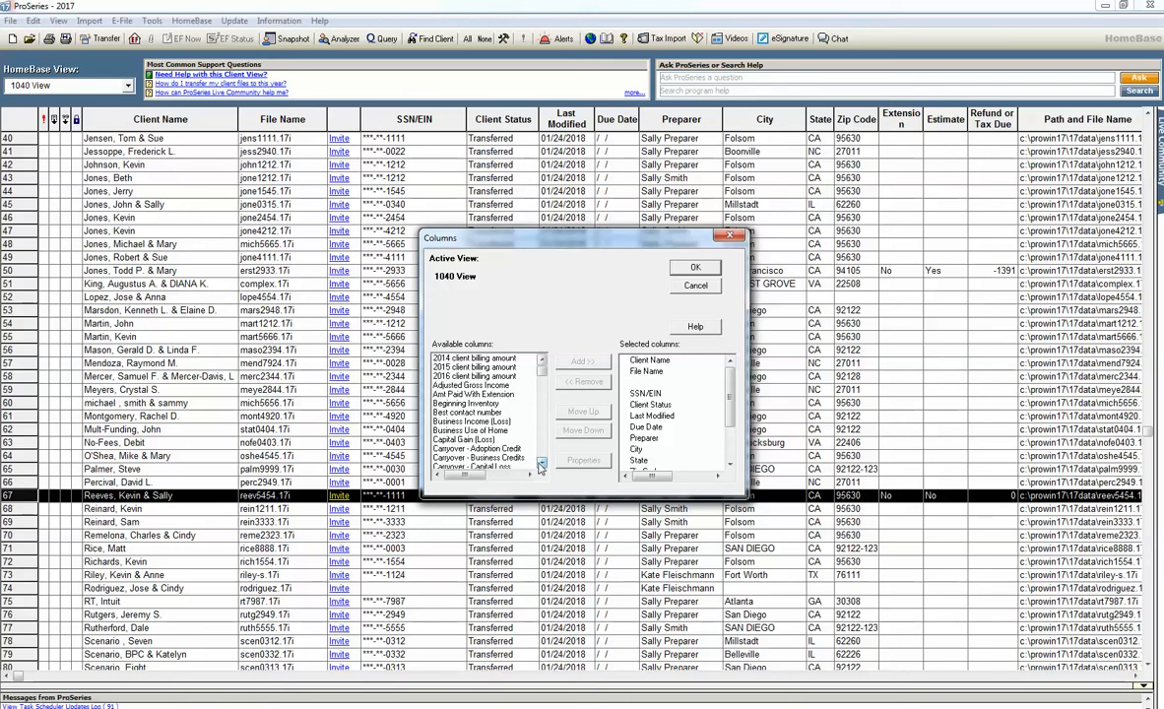
pyautogui.scroll(-3, 540, 465)
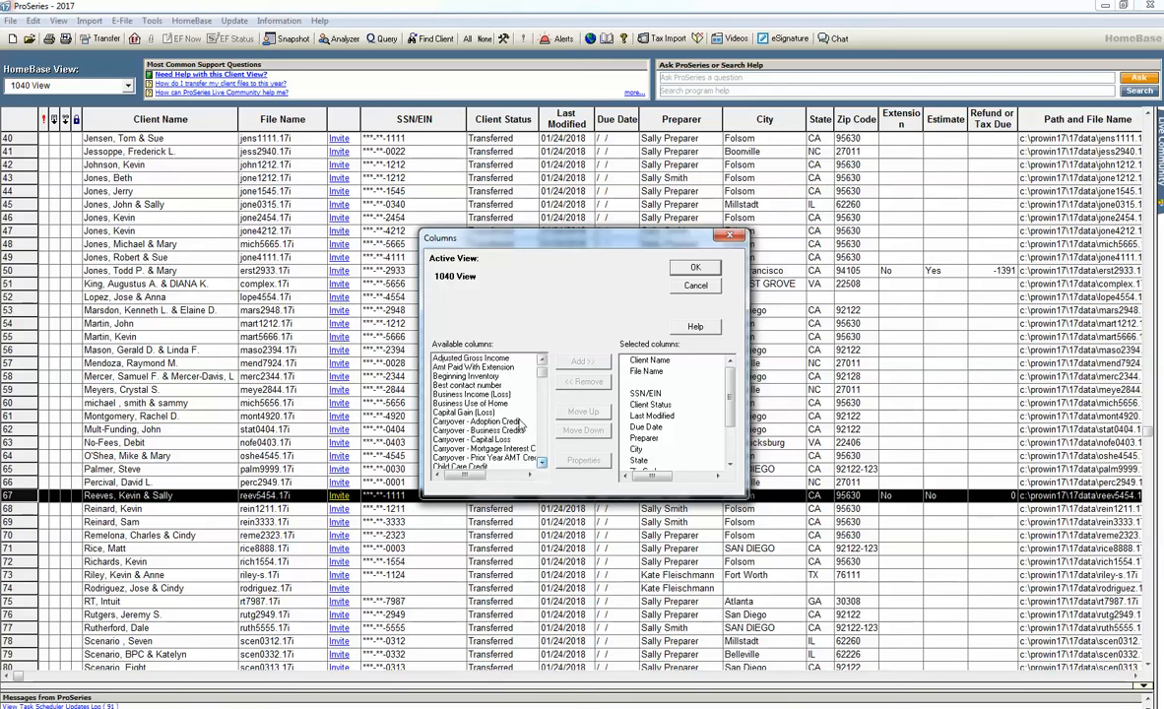
pyautogui.click(695, 267)
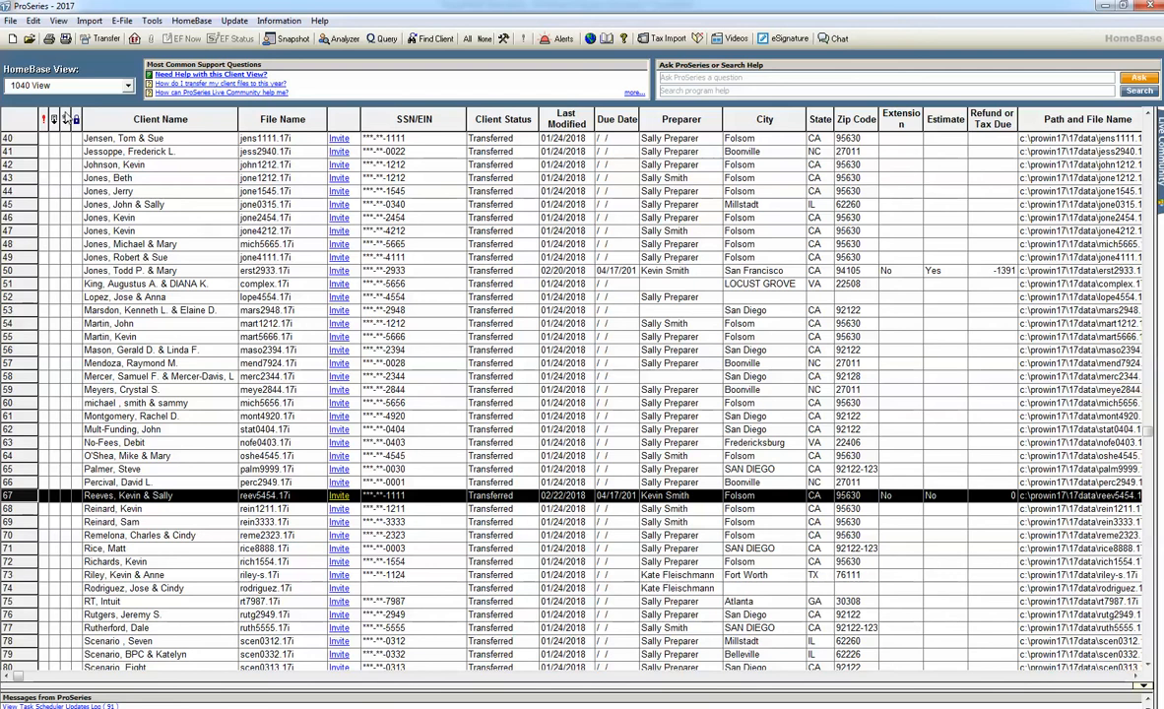
# Step: Display the Accountant Receivable view of the client list, and return to the 1040 View
pyautogui.click(127, 88)
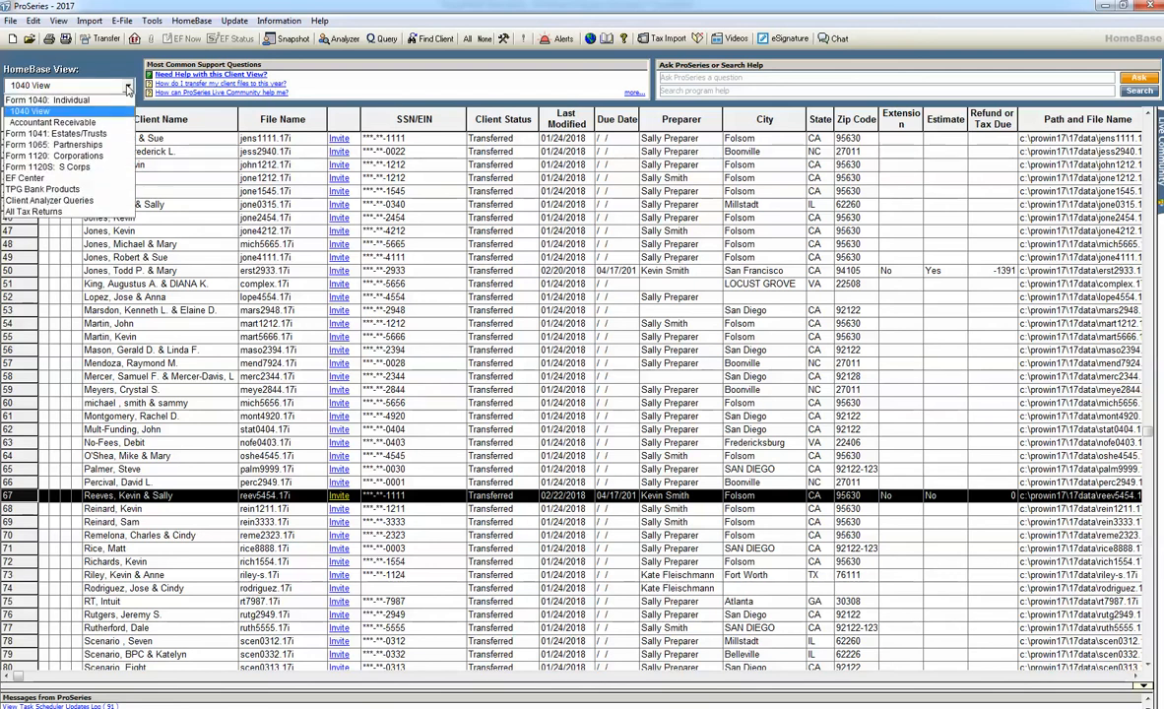
pyautogui.click(94, 121)
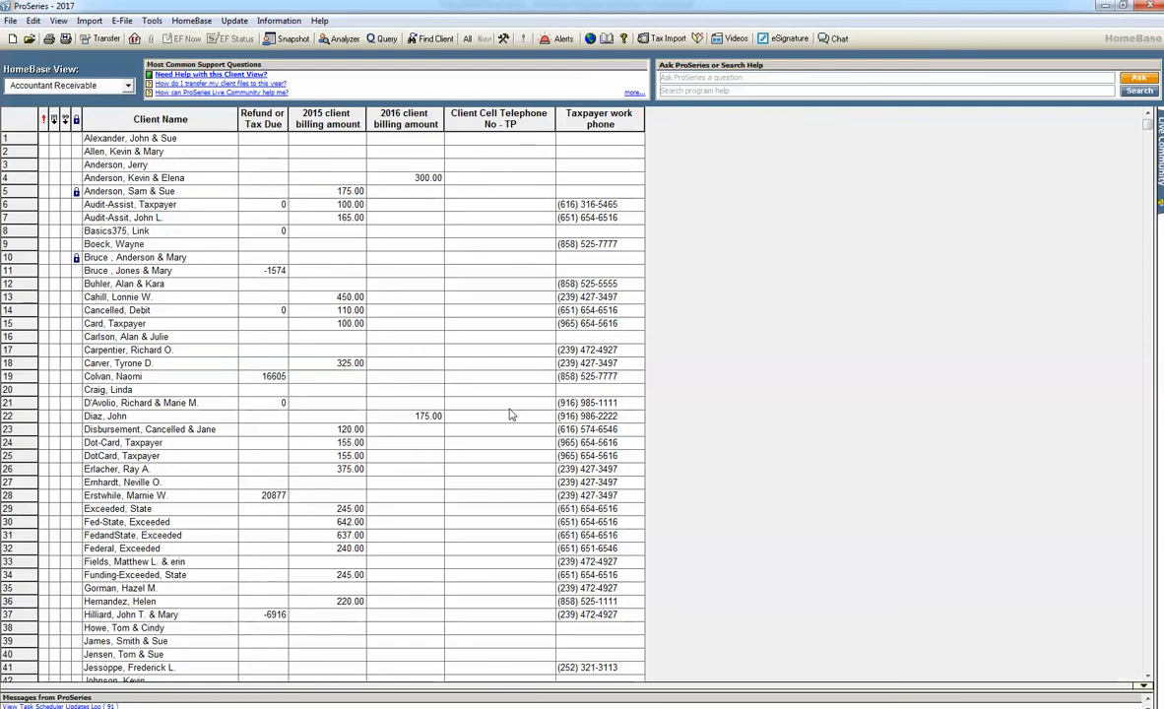
pyautogui.click(125, 86)
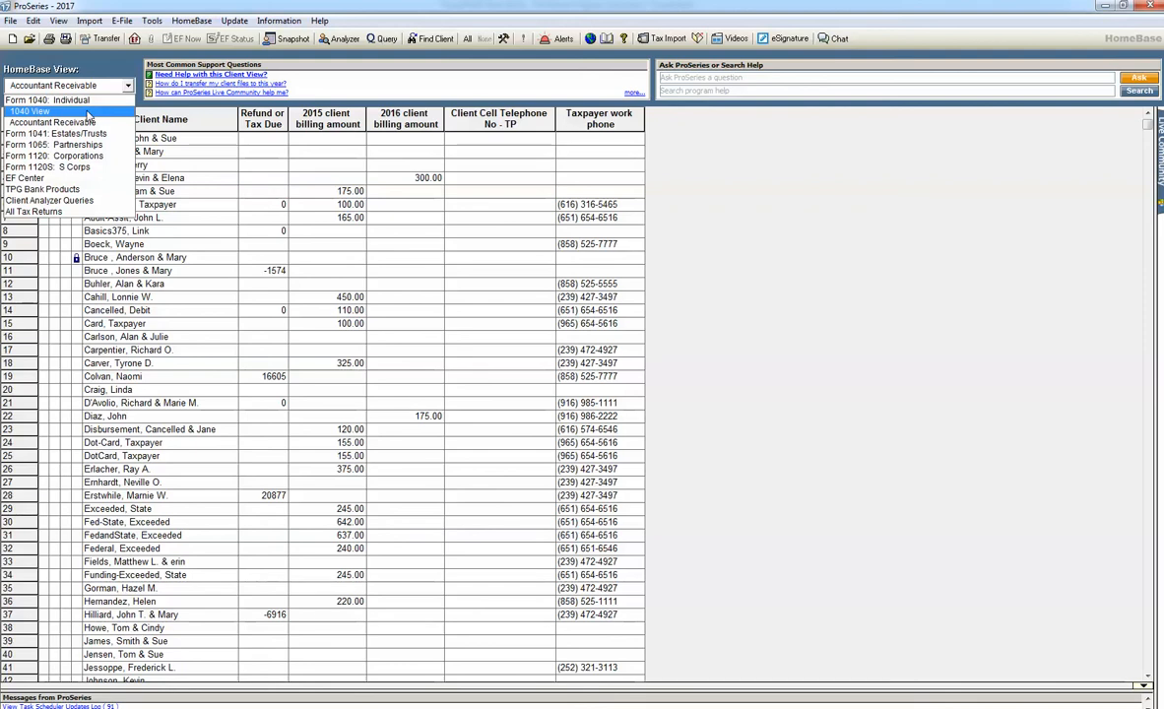
pyautogui.click(34, 111)
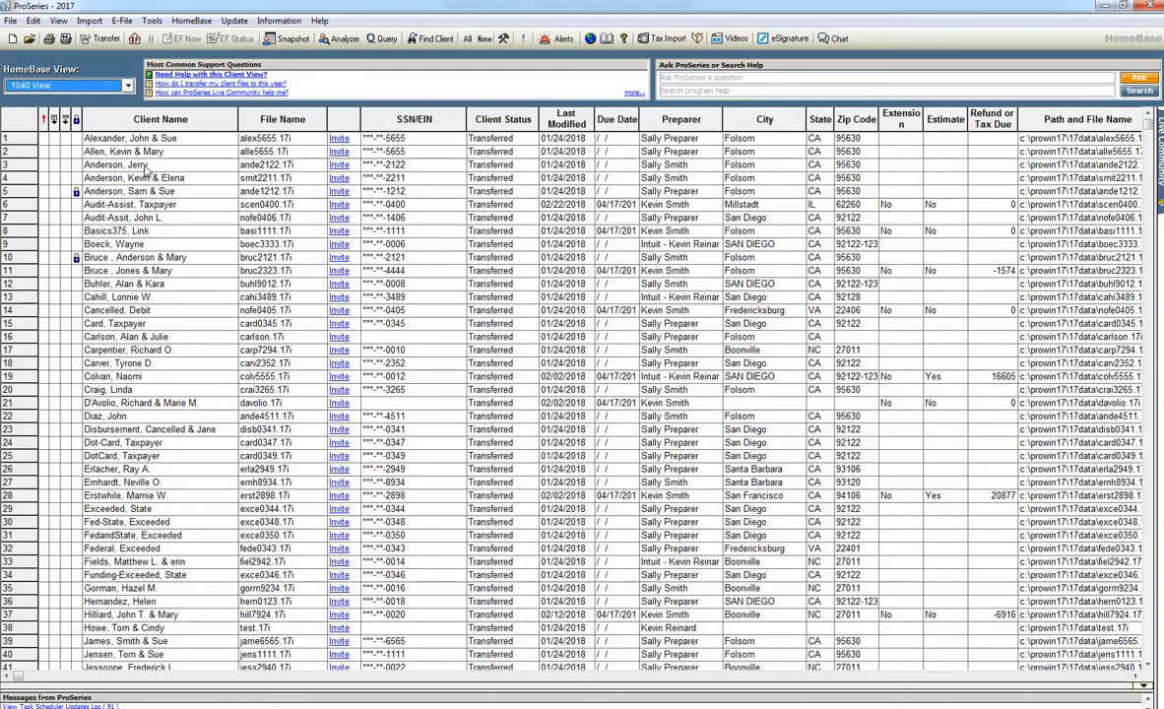
# Step: Display the EF Center view to check the clients' e-file statuses, and return to the 1040 View
pyautogui.click(128, 86)
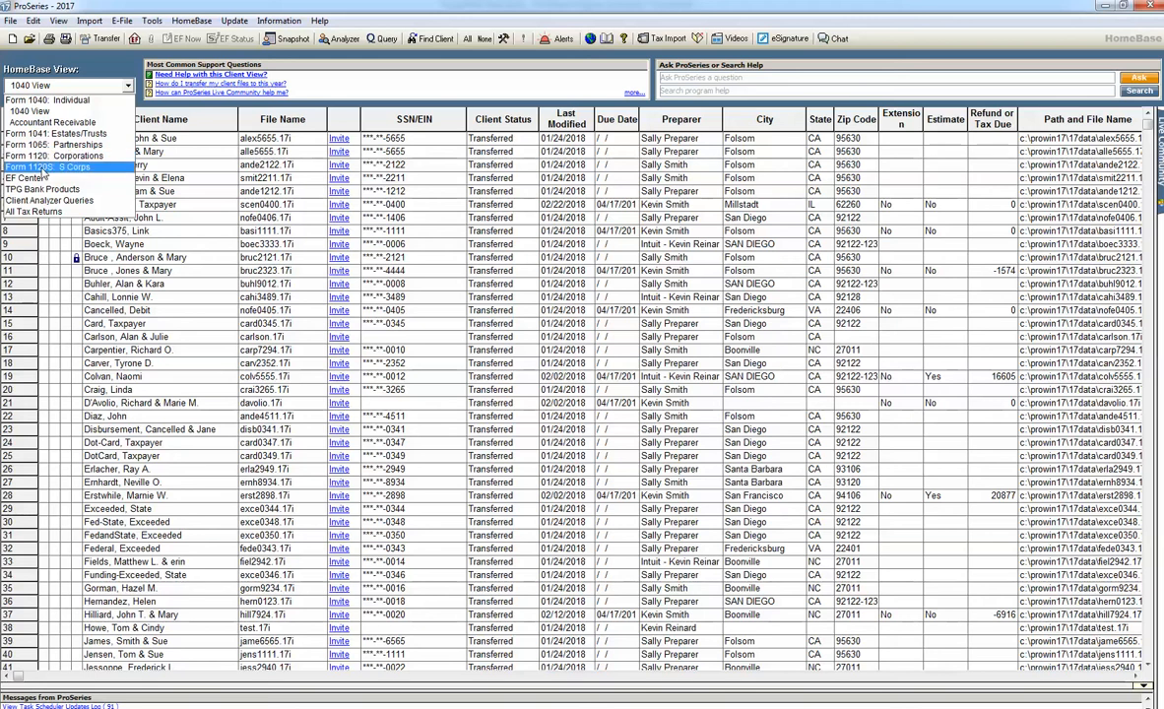
pyautogui.click(37, 179)
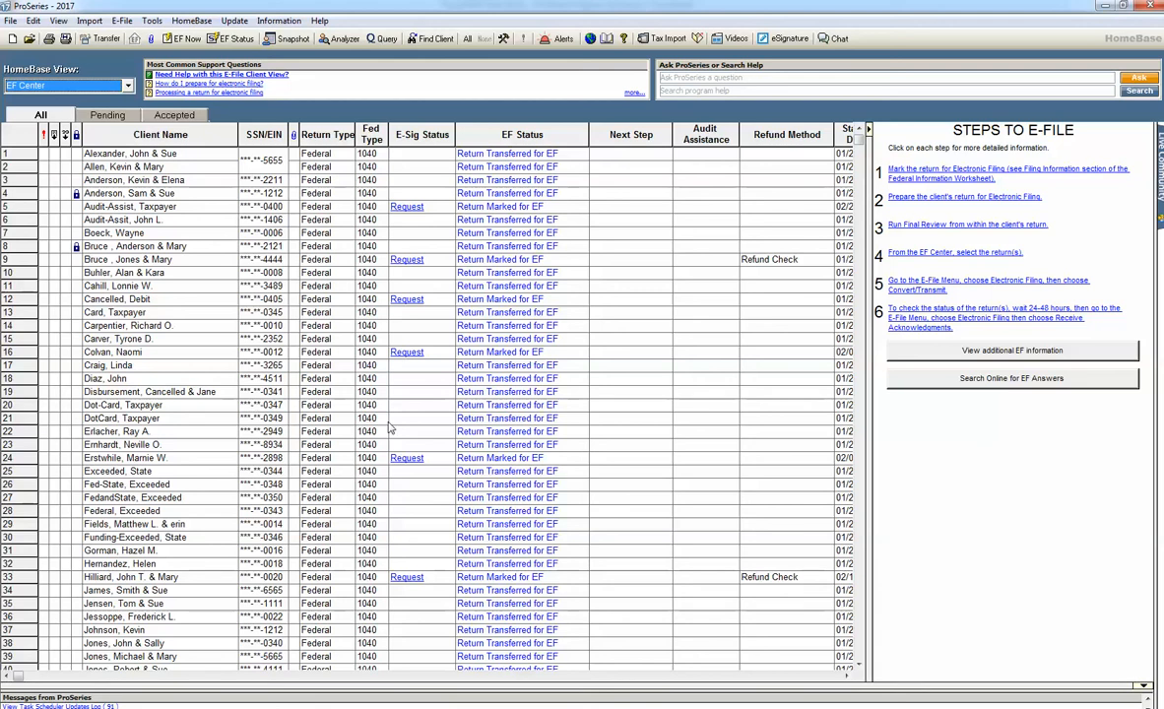
pyautogui.click(152, 287)
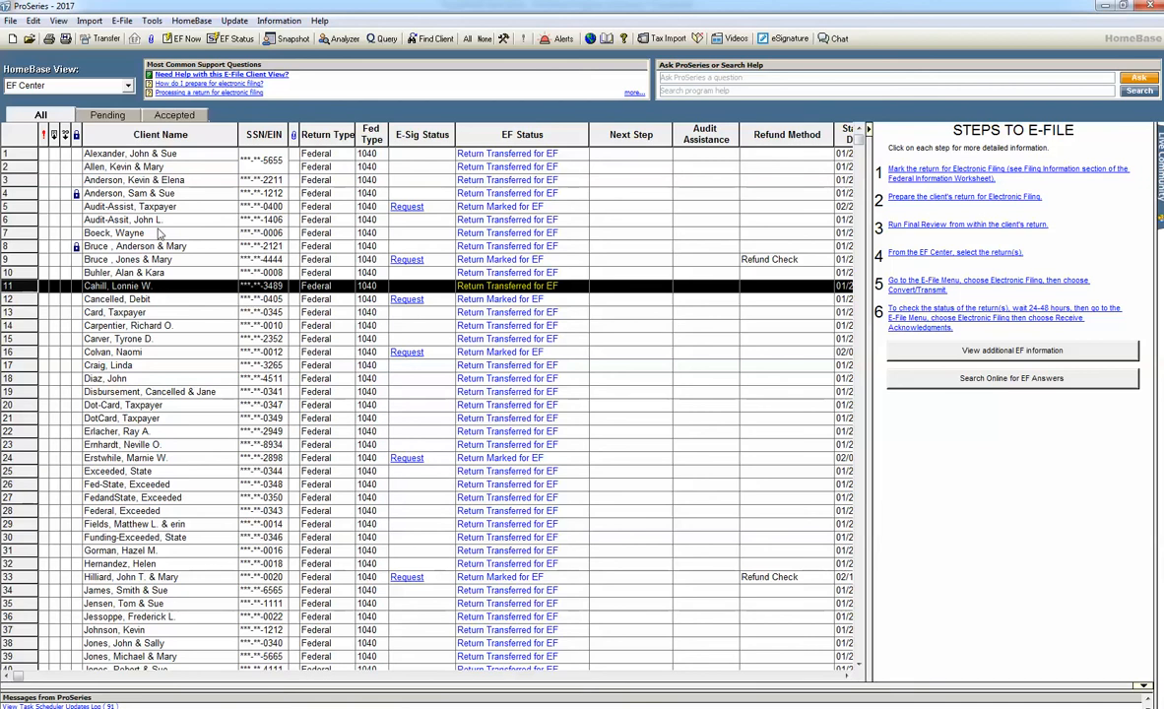
pyautogui.click(124, 86)
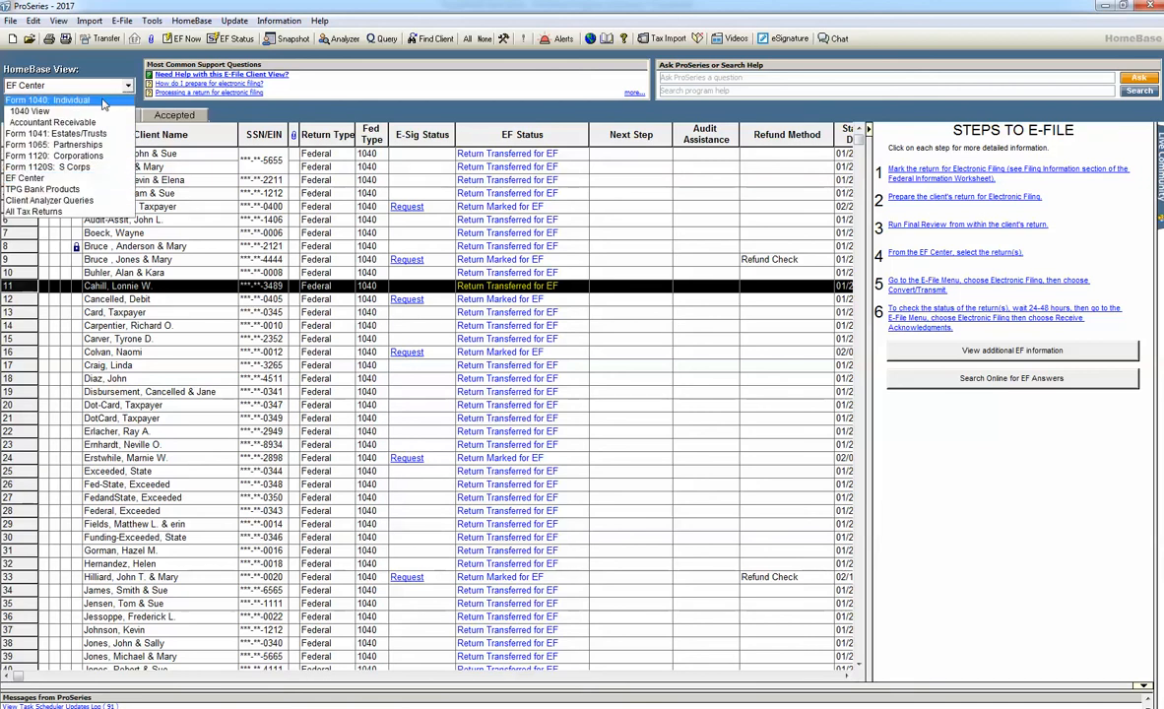
pyautogui.click(76, 114)
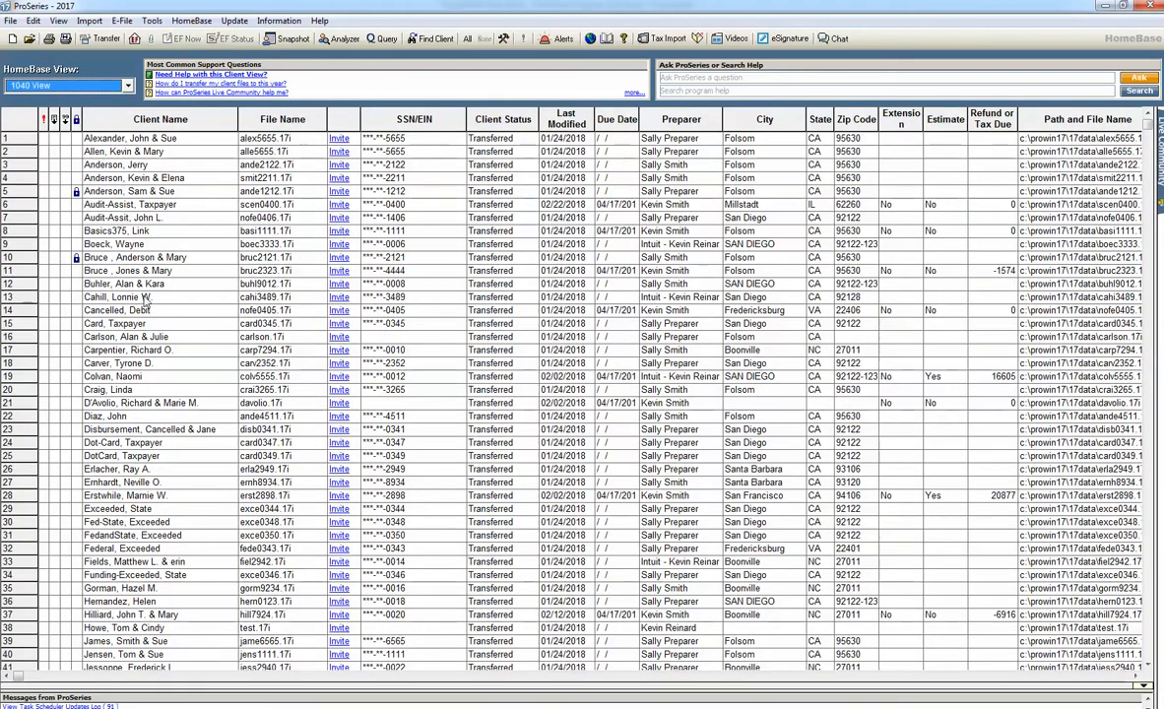
# Step: Open the client return in row 67 of the 1040 View
pyautogui.click(146, 299)
pyautogui.scroll(-15, 148, 305)
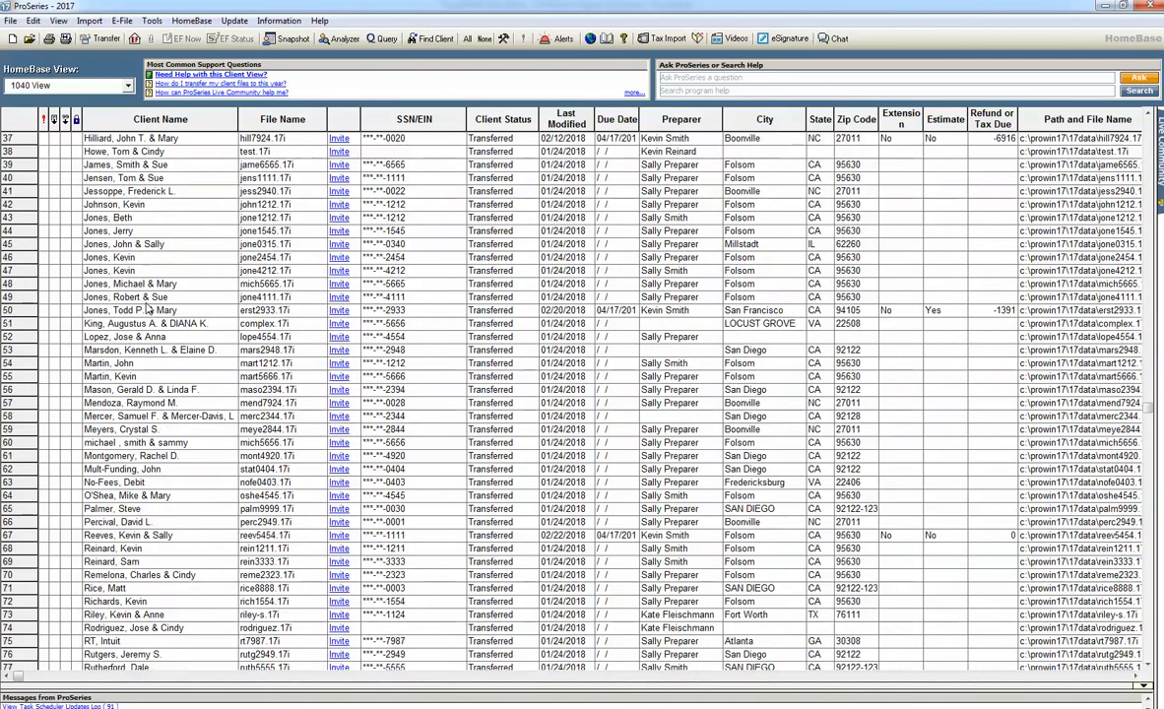
pyautogui.scroll(-6, 148, 309)
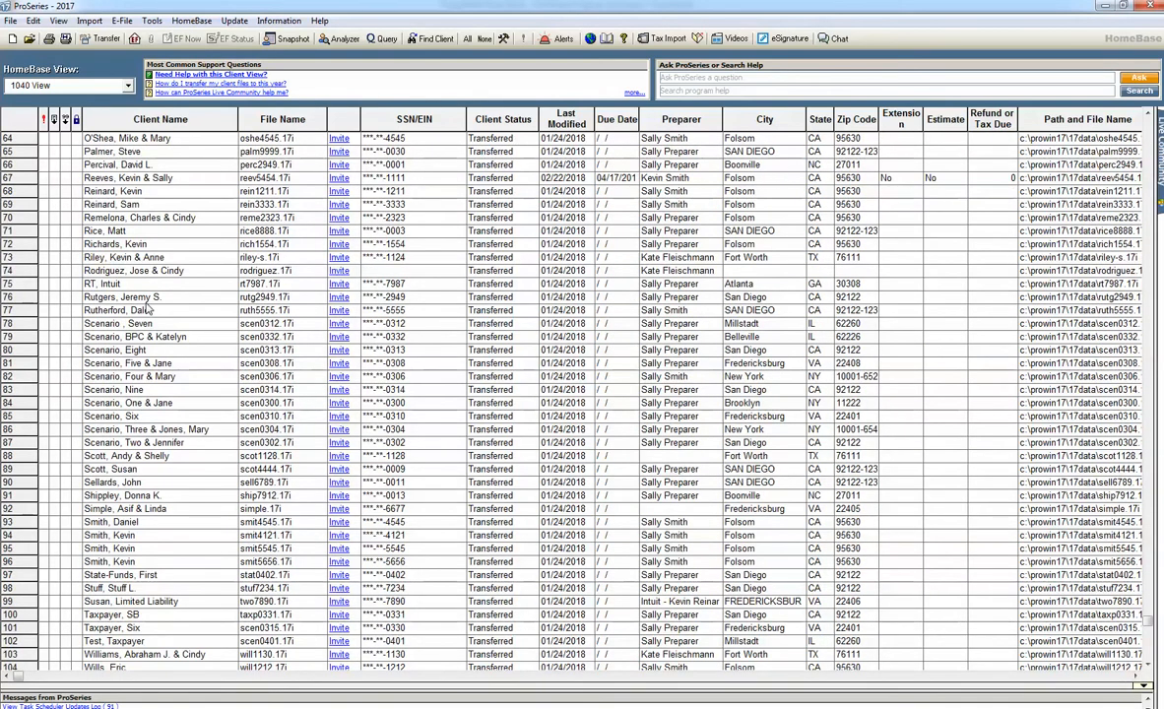
pyautogui.click(152, 180)
pyautogui.doubleClick(152, 180)
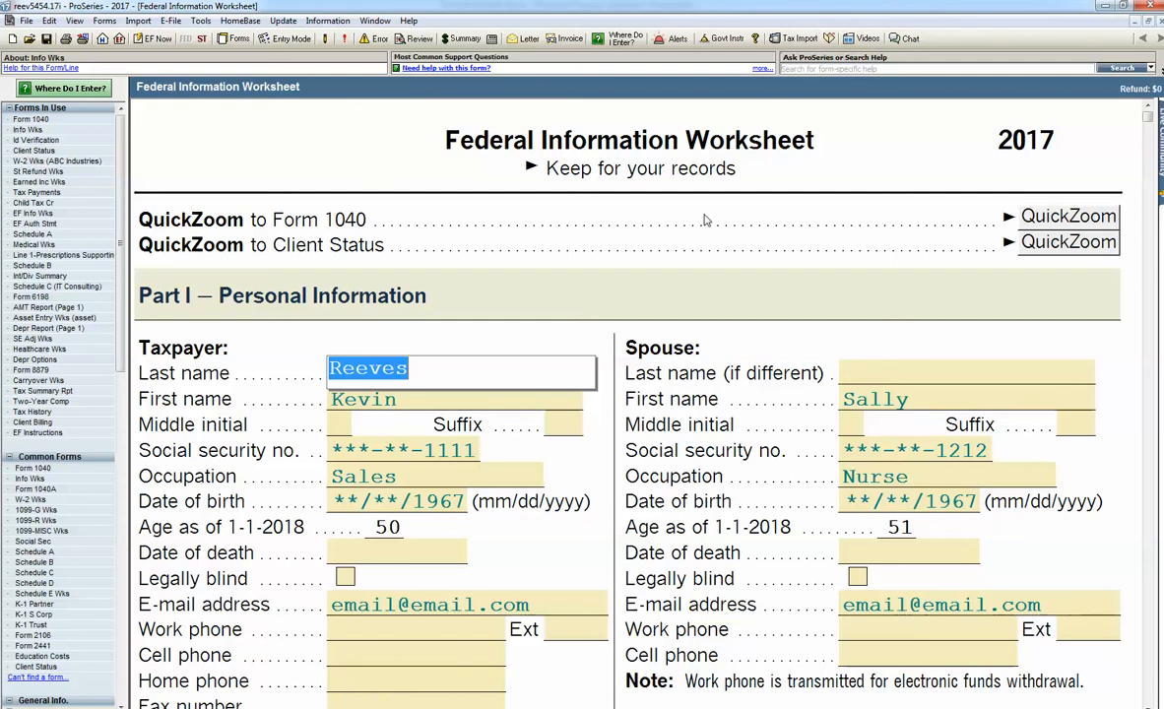
# Step: Review the Federal Information Worksheet from the personal information through the filing status section and return to its beginning
pyautogui.scroll(-1, 705, 221)
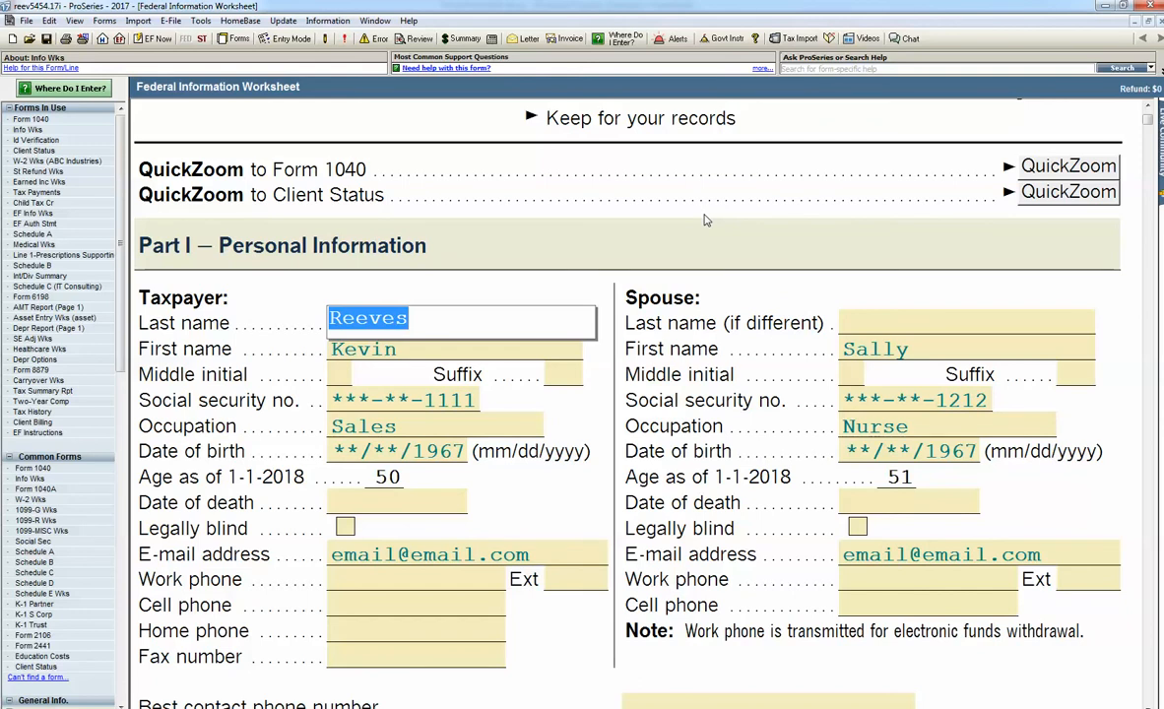
pyautogui.scroll(-3, 650, 207)
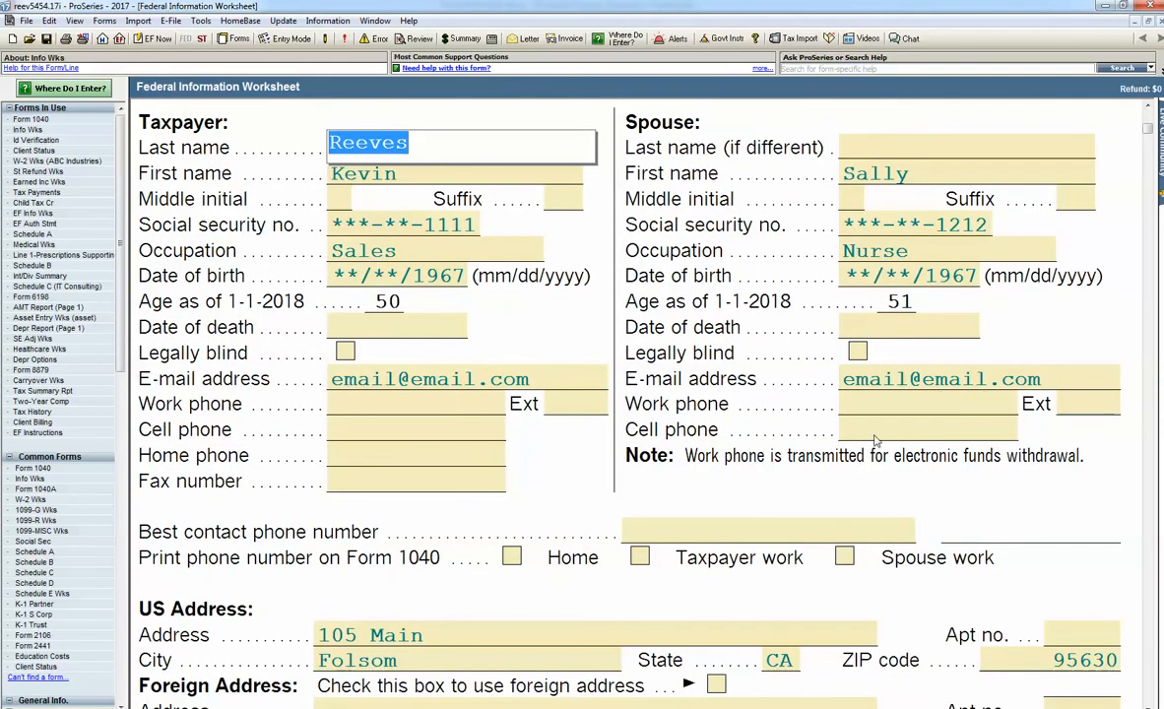
pyautogui.scroll(-12, 609, 284)
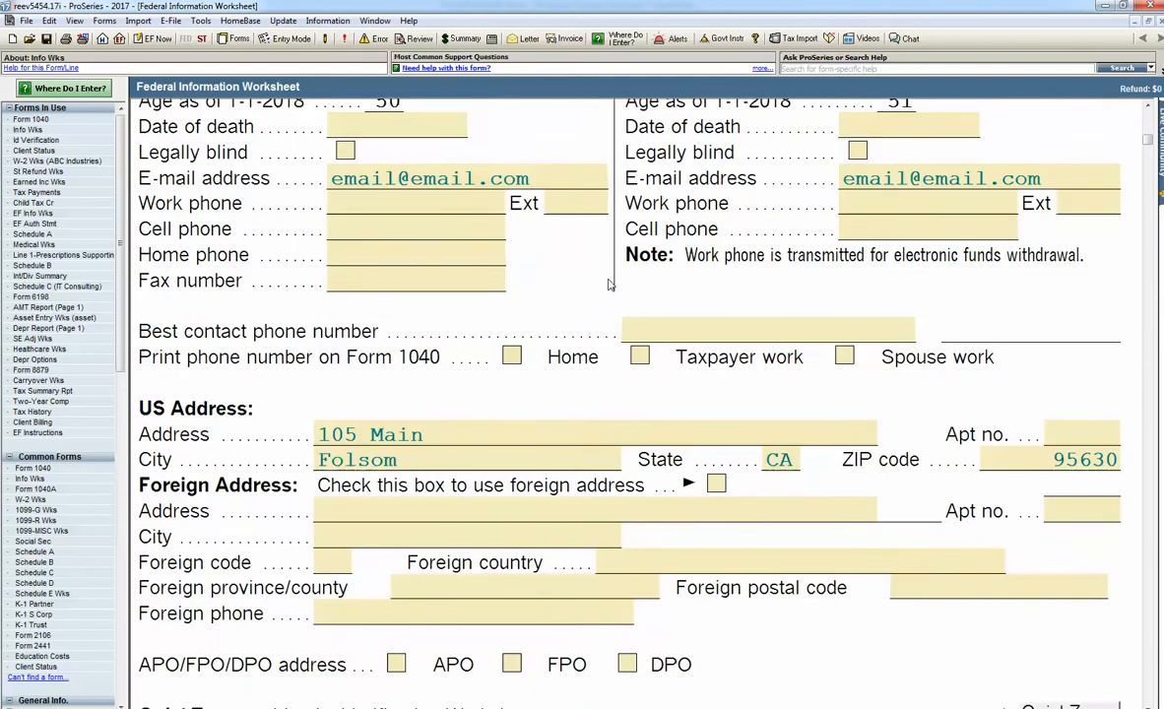
pyautogui.scroll(-10, 609, 284)
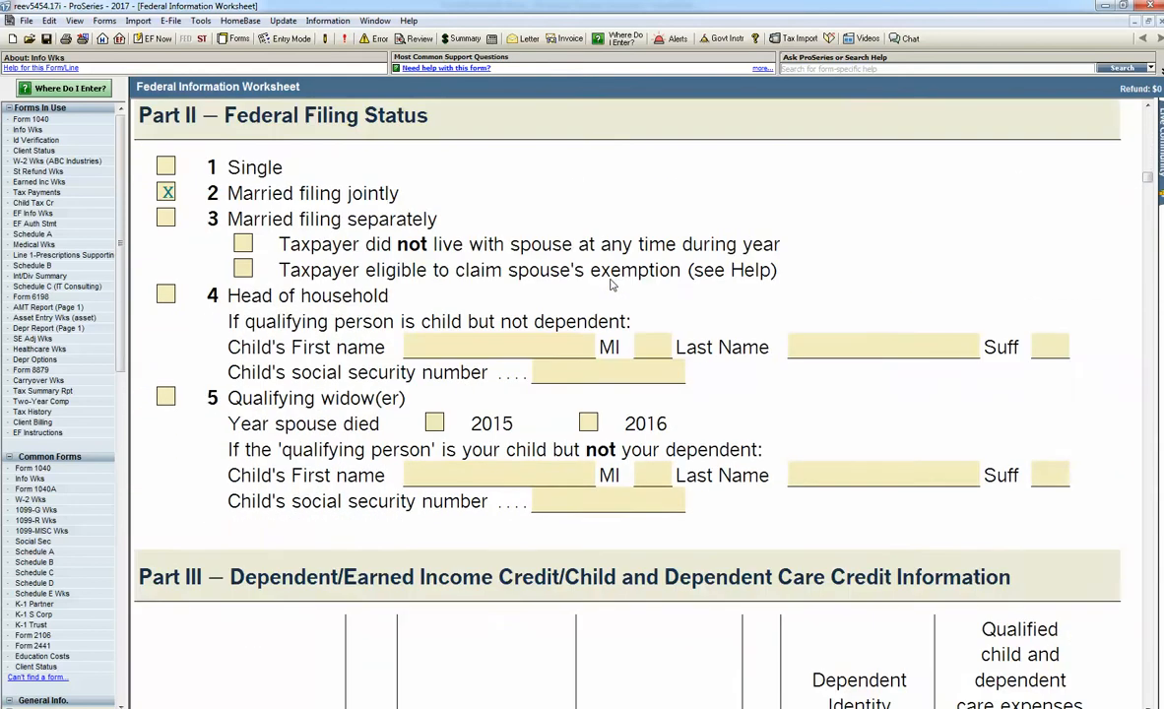
pyautogui.scroll(20, 610, 284)
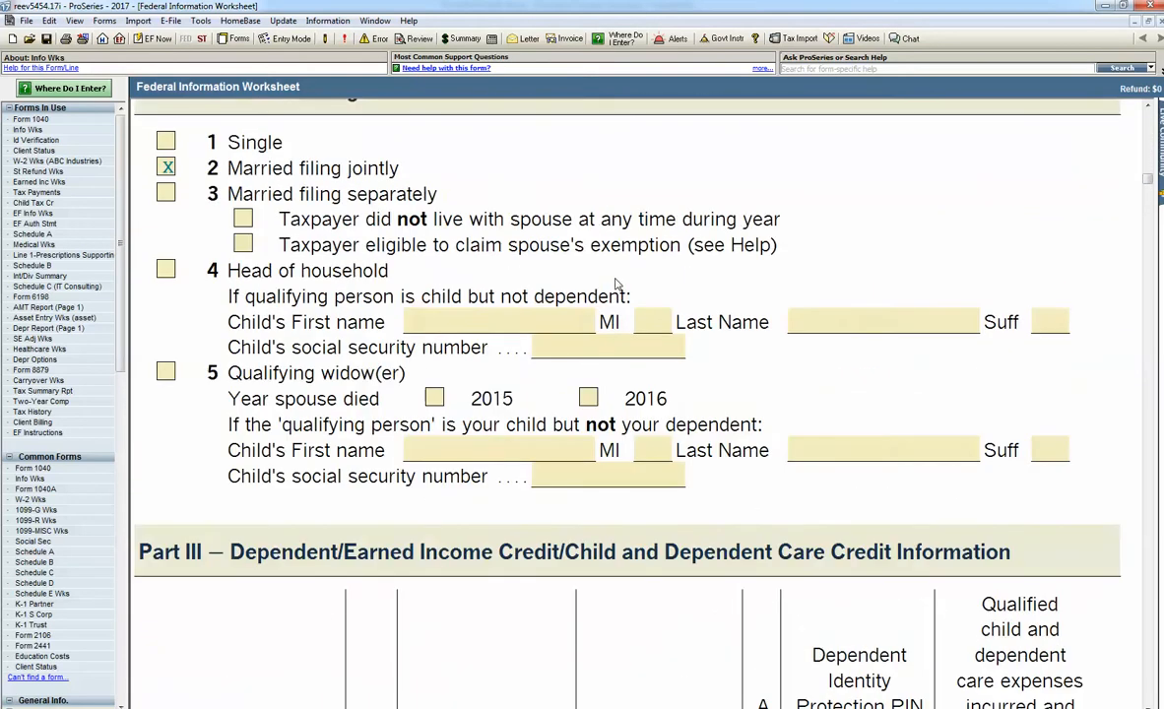
pyautogui.scroll(5, 617, 284)
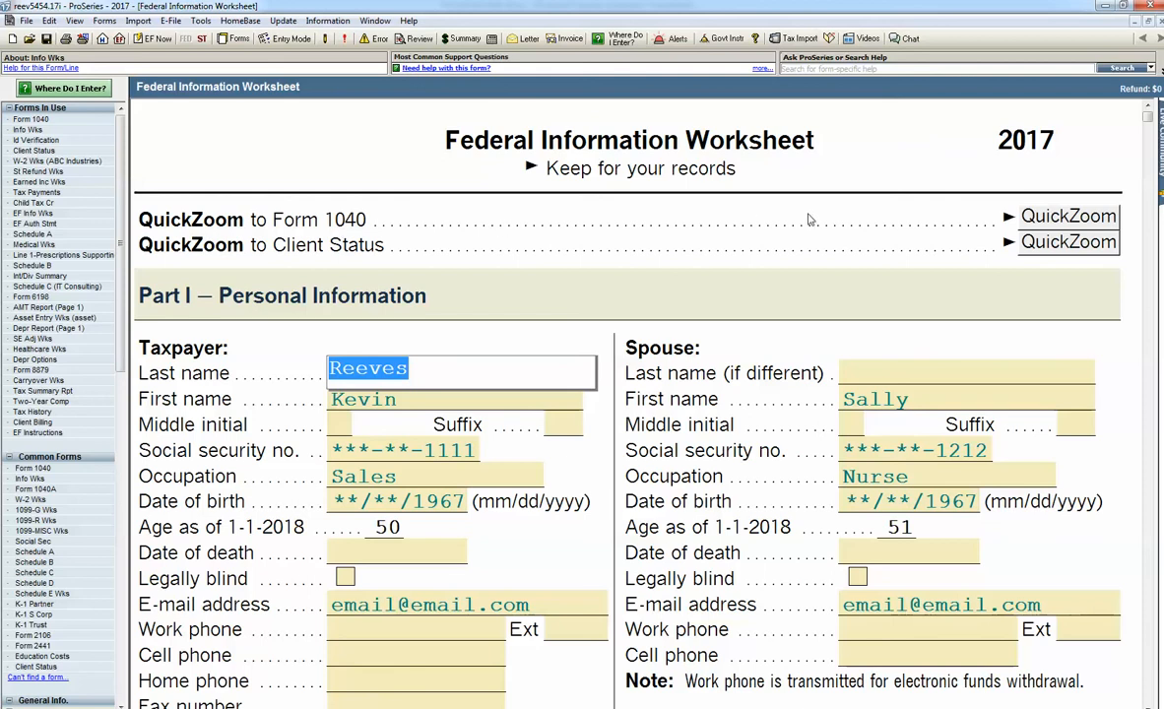
# Step: Go to Form 1040 and open the existing ABC Industries W-2 worksheet from line 7, wages
pyautogui.click(1057, 217)
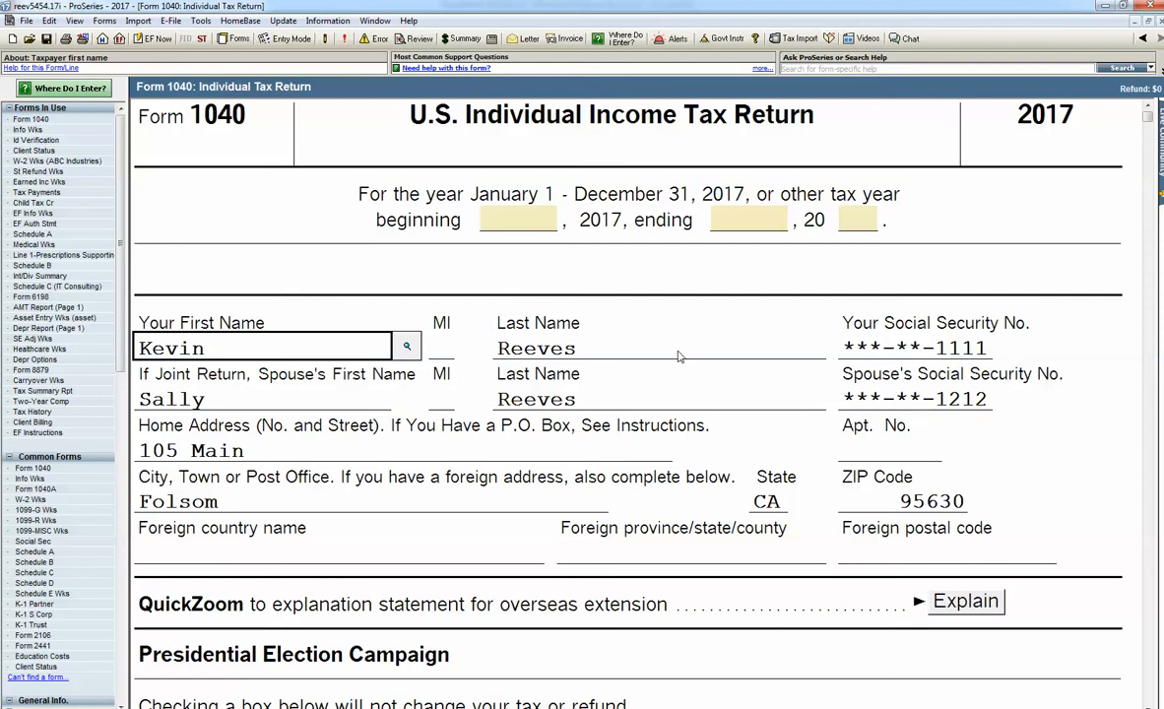
pyautogui.scroll(-12, 678, 357)
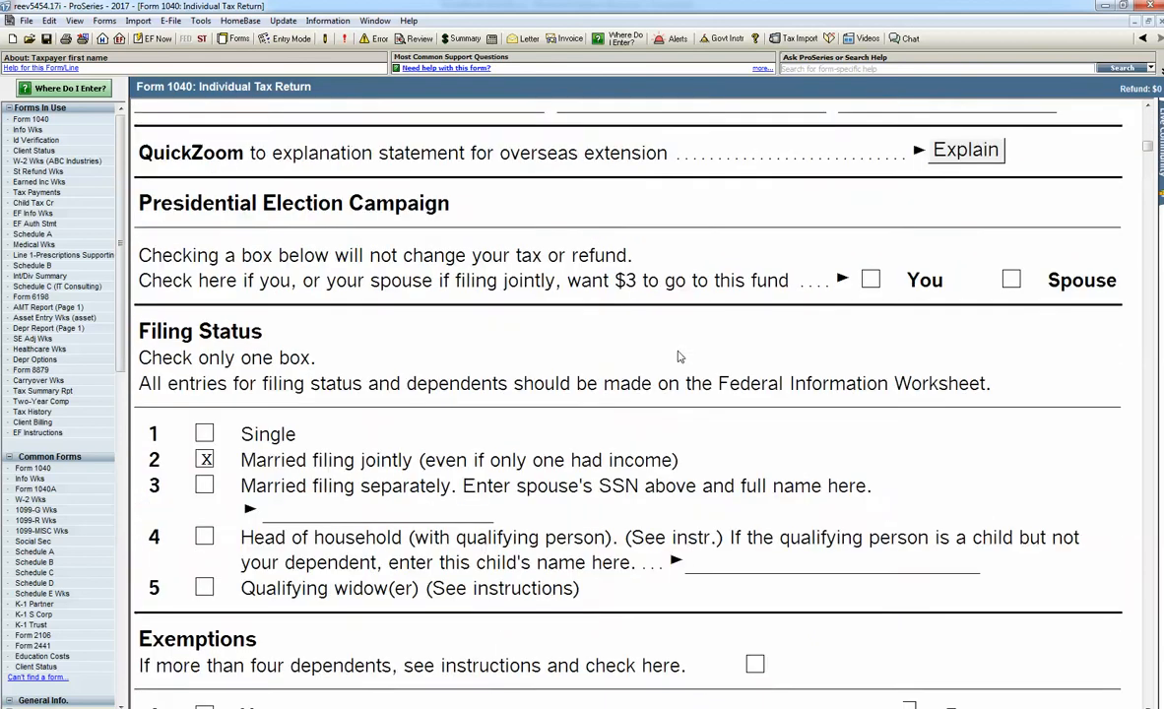
pyautogui.scroll(-13, 677, 356)
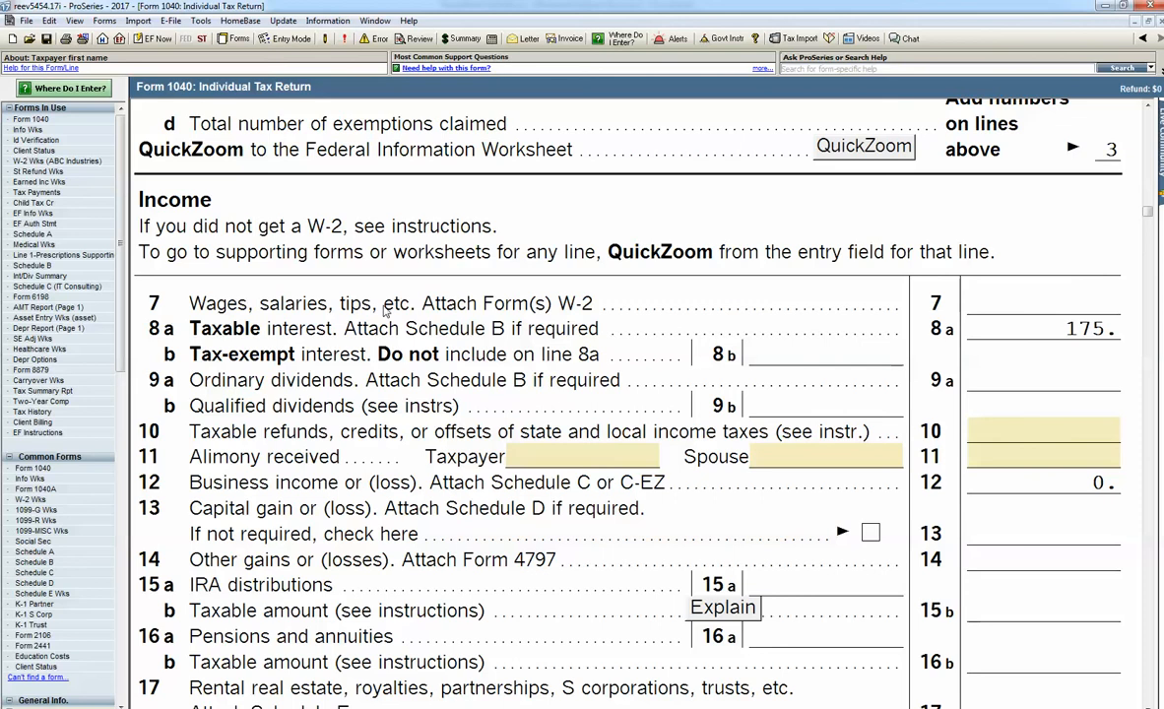
pyautogui.click(972, 303)
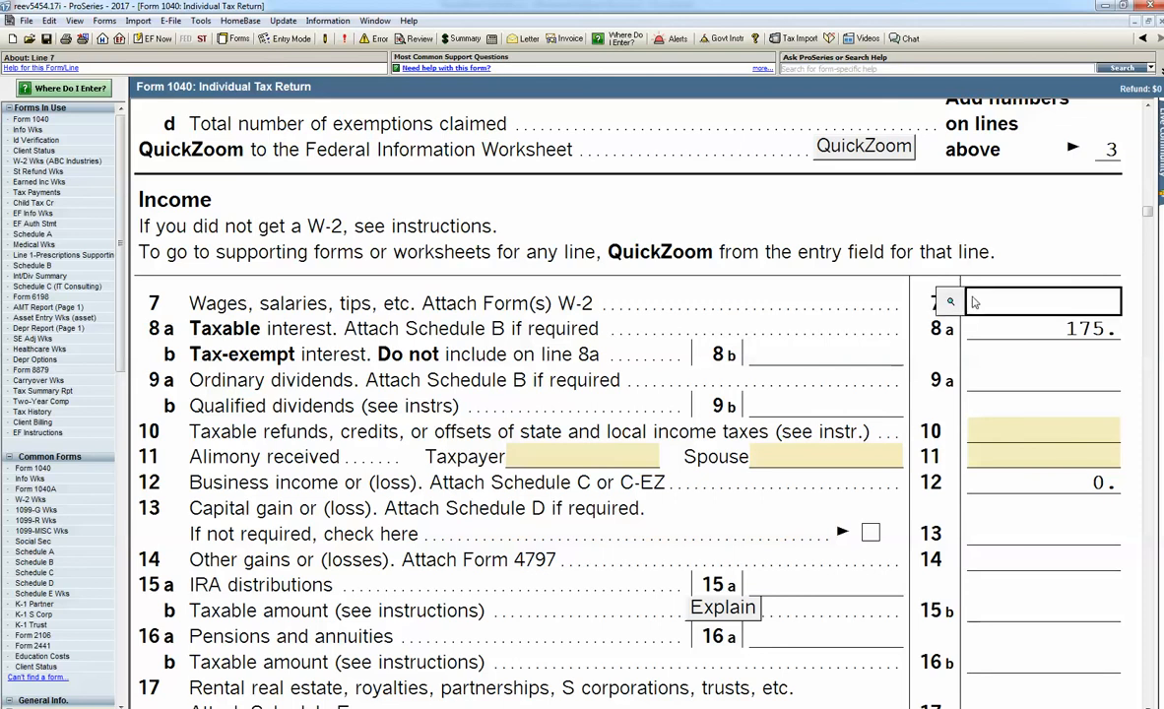
pyautogui.click(949, 302)
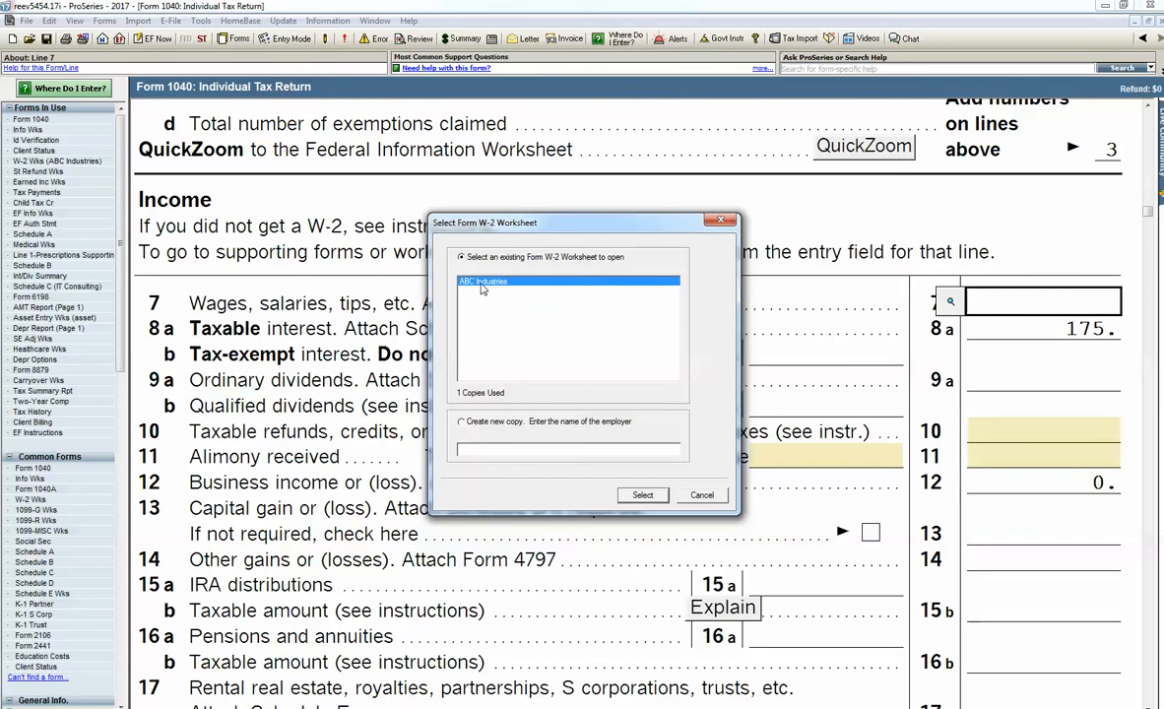
pyautogui.doubleClick(486, 286)
# Step: Enter 85,000 as wages in box 1 and 12,000 as federal tax withheld in box 2 of the W-2 worksheet
pyautogui.scroll(-5, 379, 398)
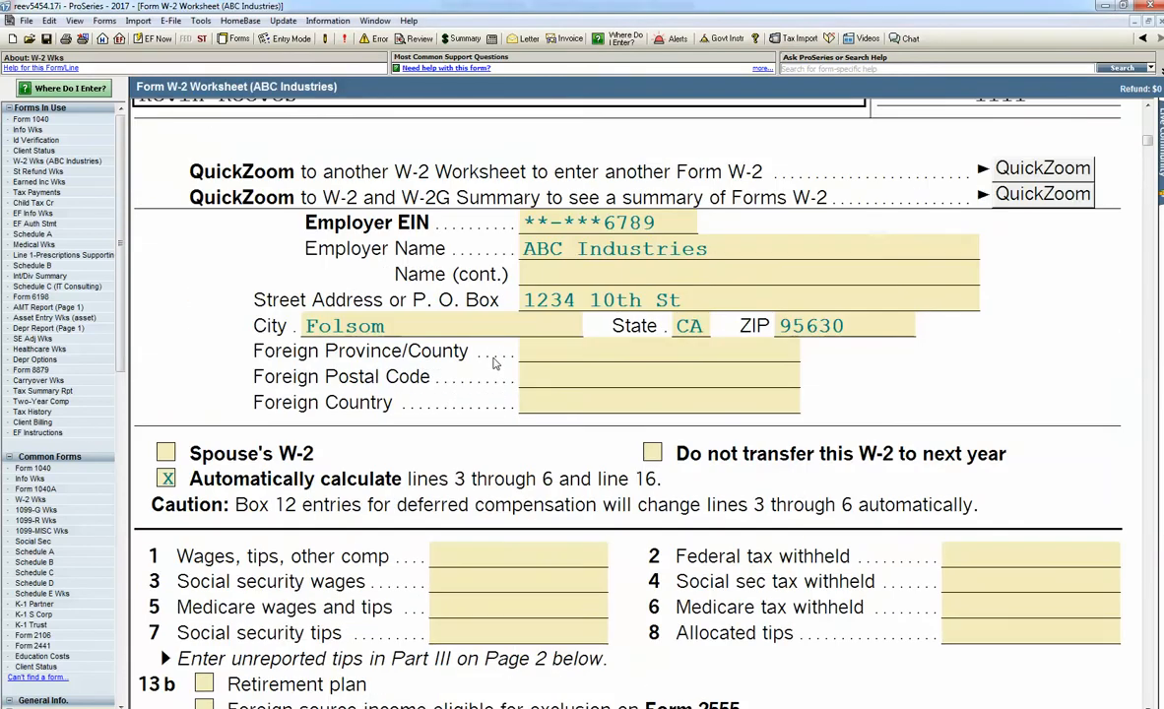
pyautogui.click(443, 479)
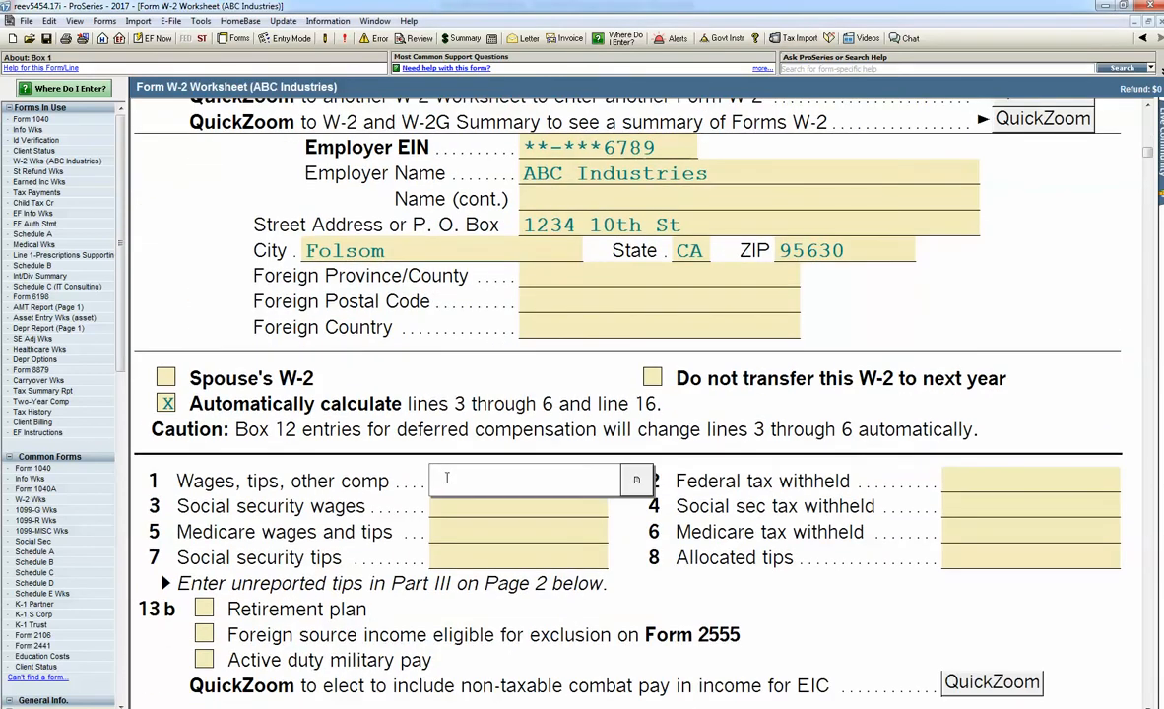
pyautogui.write('85,000')
pyautogui.press('Tab')
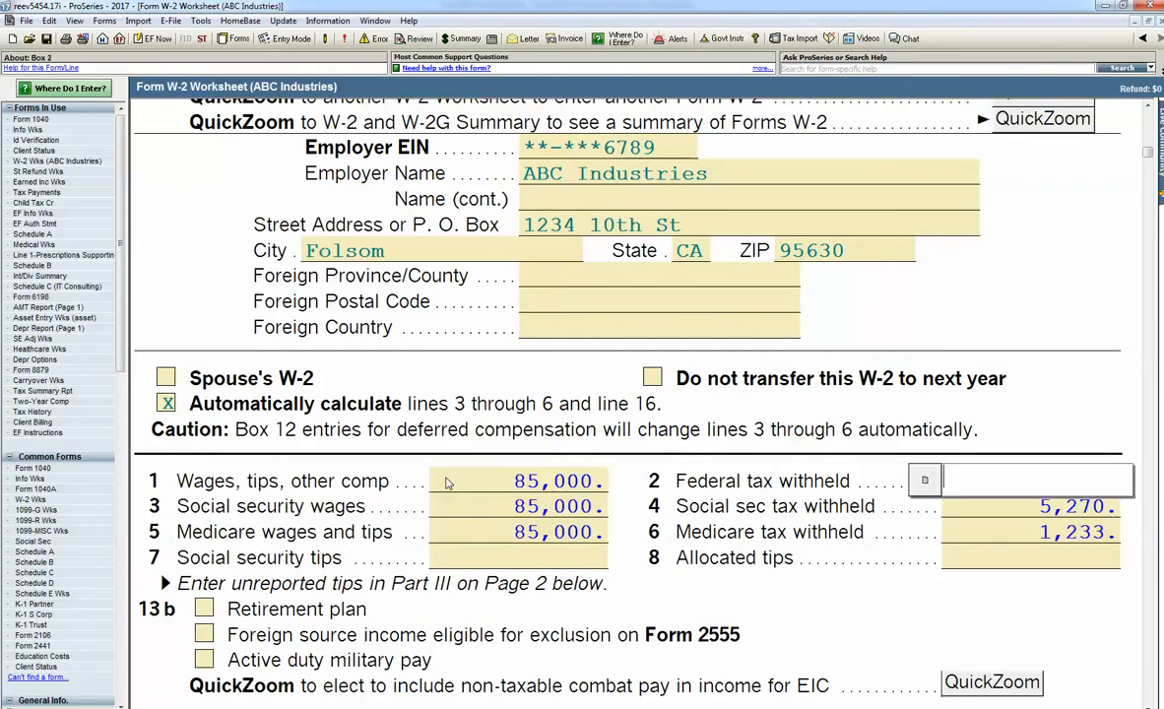
pyautogui.write('12,000')
pyautogui.press('Tab')
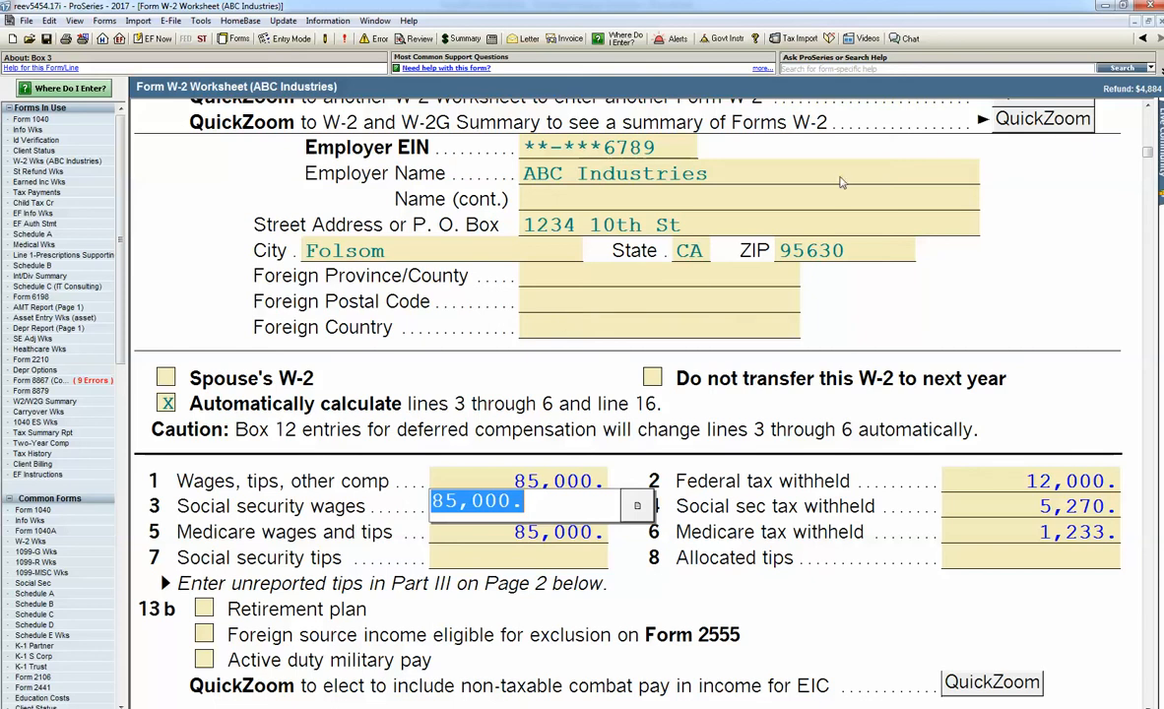
# Step: Return to Form 1040 and open Schedule B from line 8a, taxable interest
pyautogui.click(1143, 38)
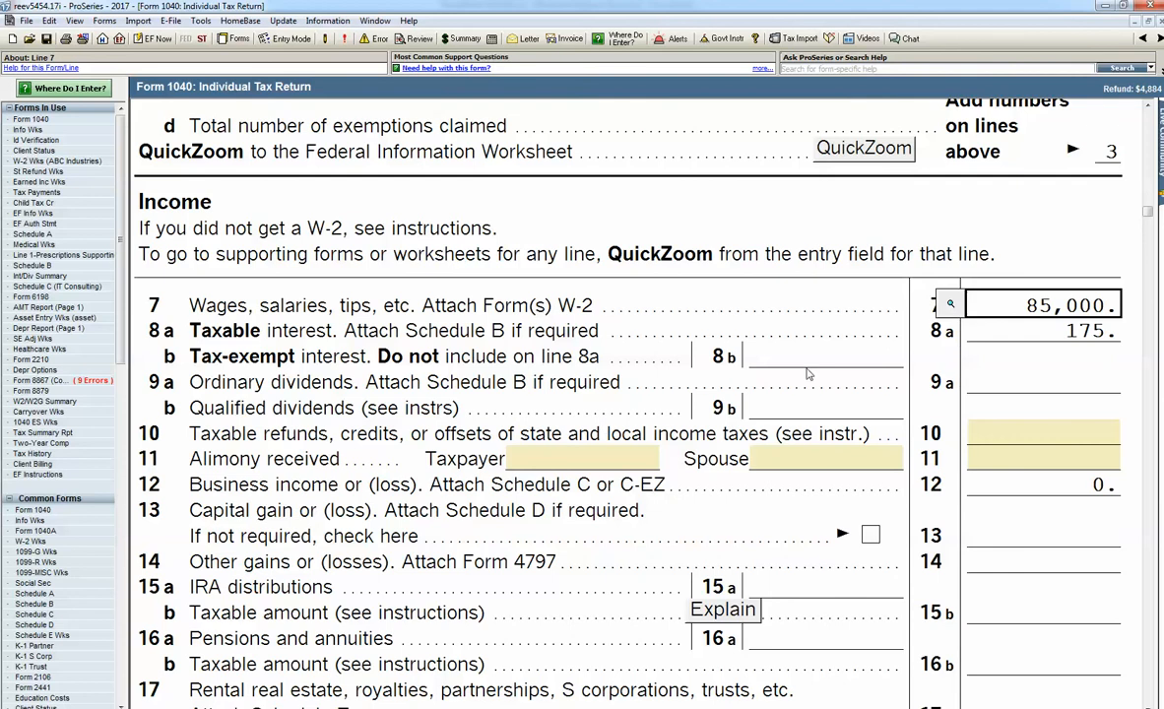
pyautogui.click(977, 335)
pyautogui.click(949, 331)
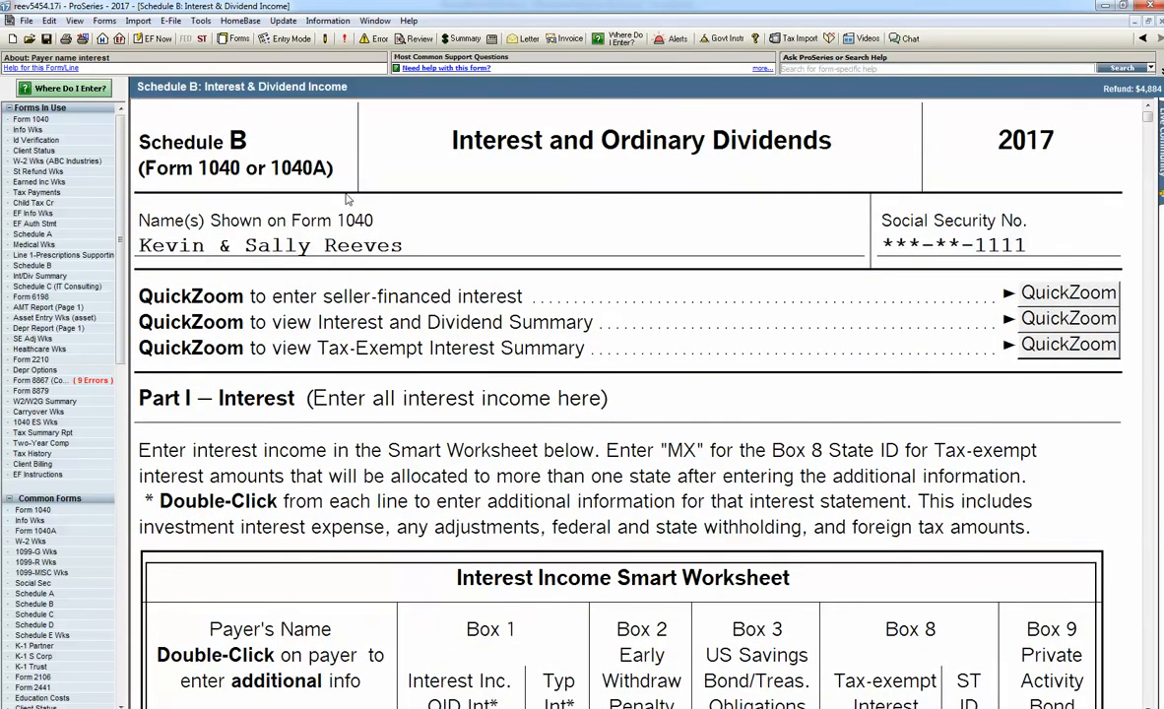
# Step: Add Bank of america as a third payer with 50 of box 1 interest in Schedule B's Interest Income Smart Worksheet
pyautogui.scroll(-5, 521, 296)
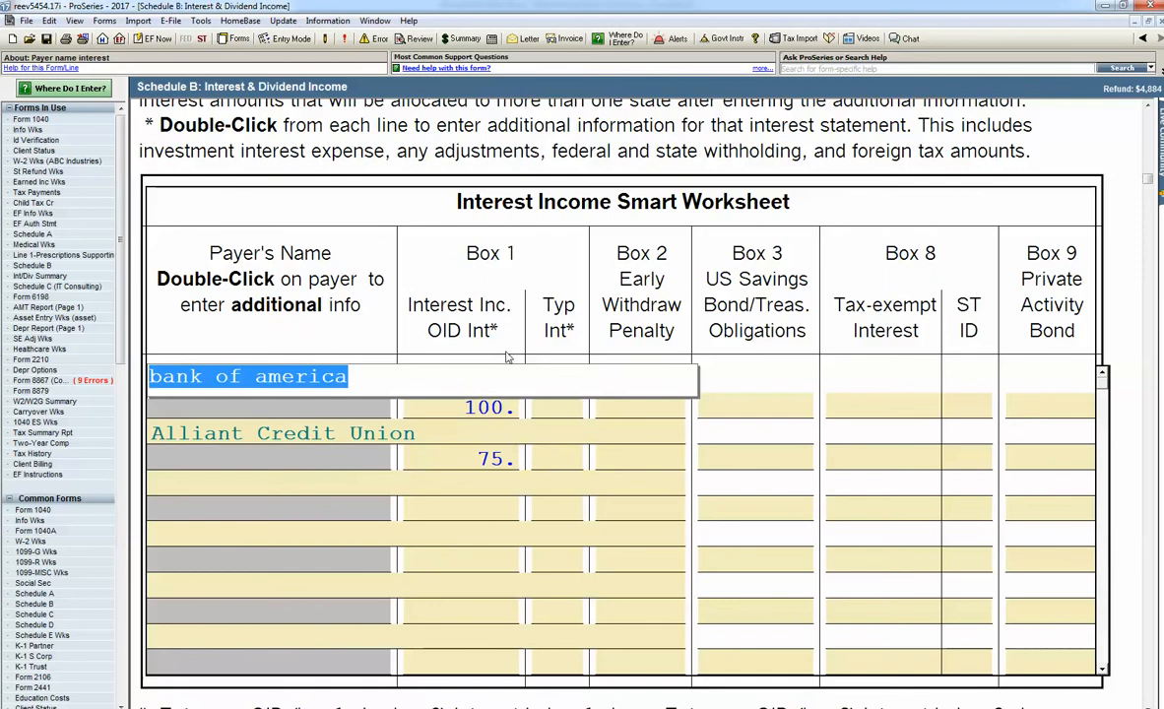
pyautogui.click(279, 482)
pyautogui.write('B')
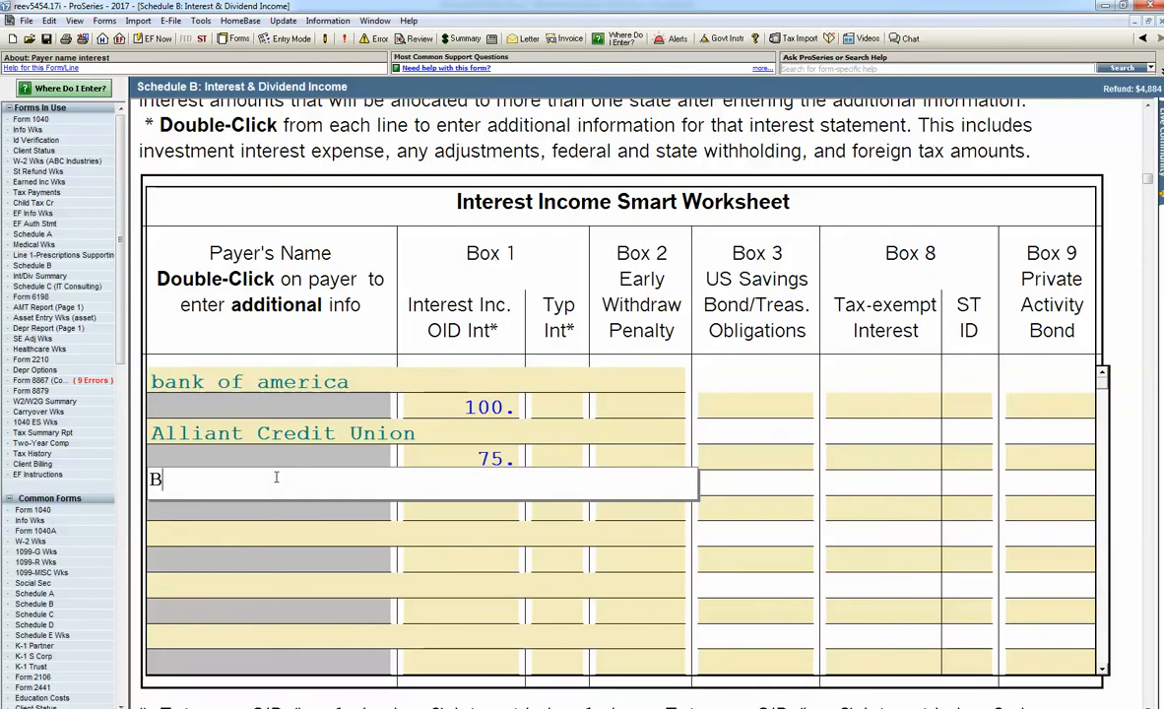
pyautogui.write('ank o')
pyautogui.press('BackSpace')
pyautogui.press('BackSpace')
pyautogui.write('of america')
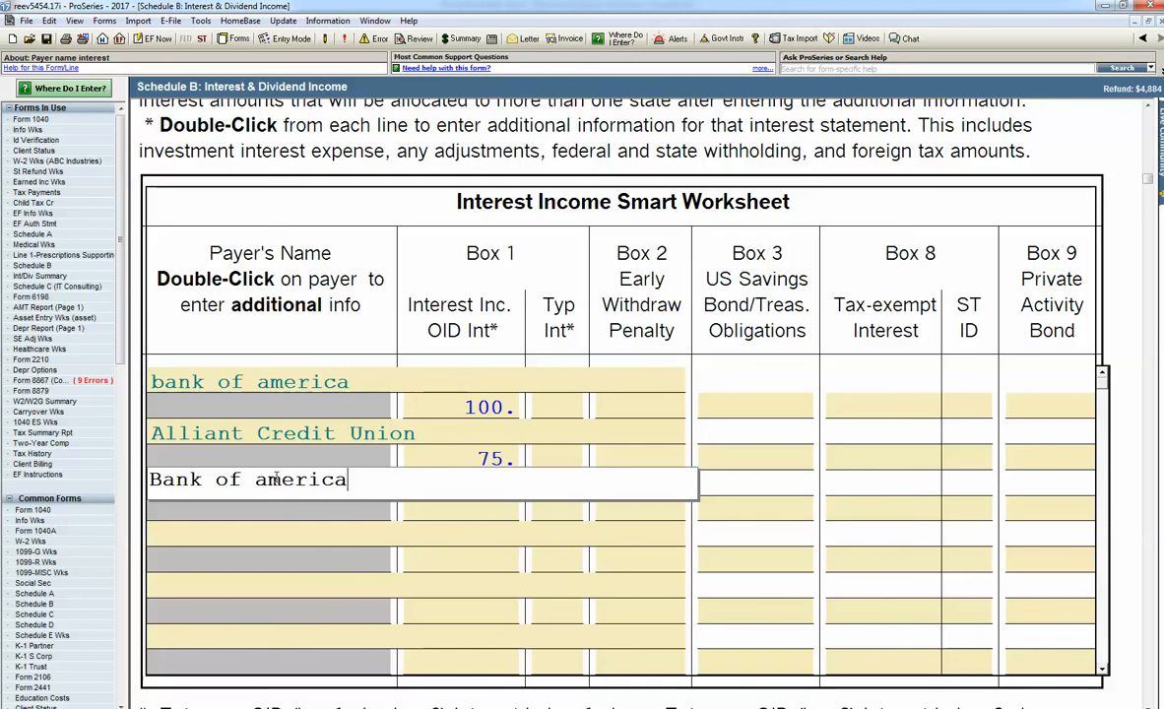
pyautogui.press('Return')
pyautogui.write('50')
pyautogui.press('Return')
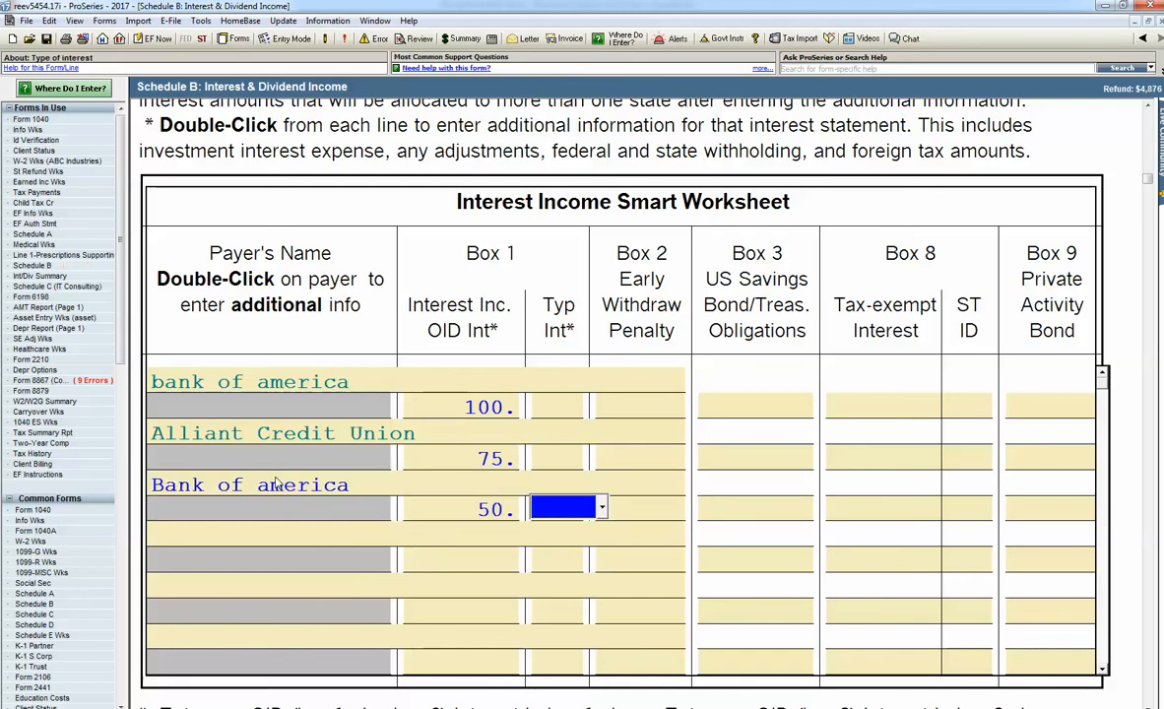
# Step: View the Interest and Dividends Summary, Schedule B and the IT Consulting Schedule C among the forms in use
pyautogui.click(1142, 38)
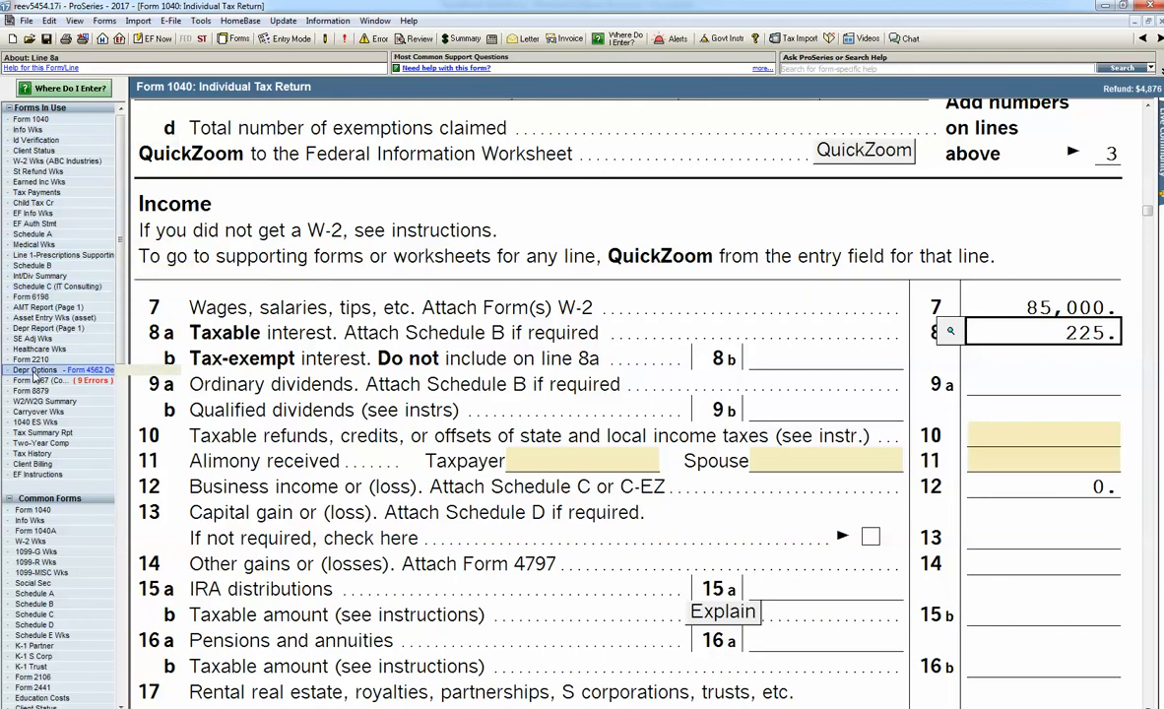
pyautogui.click(41, 277)
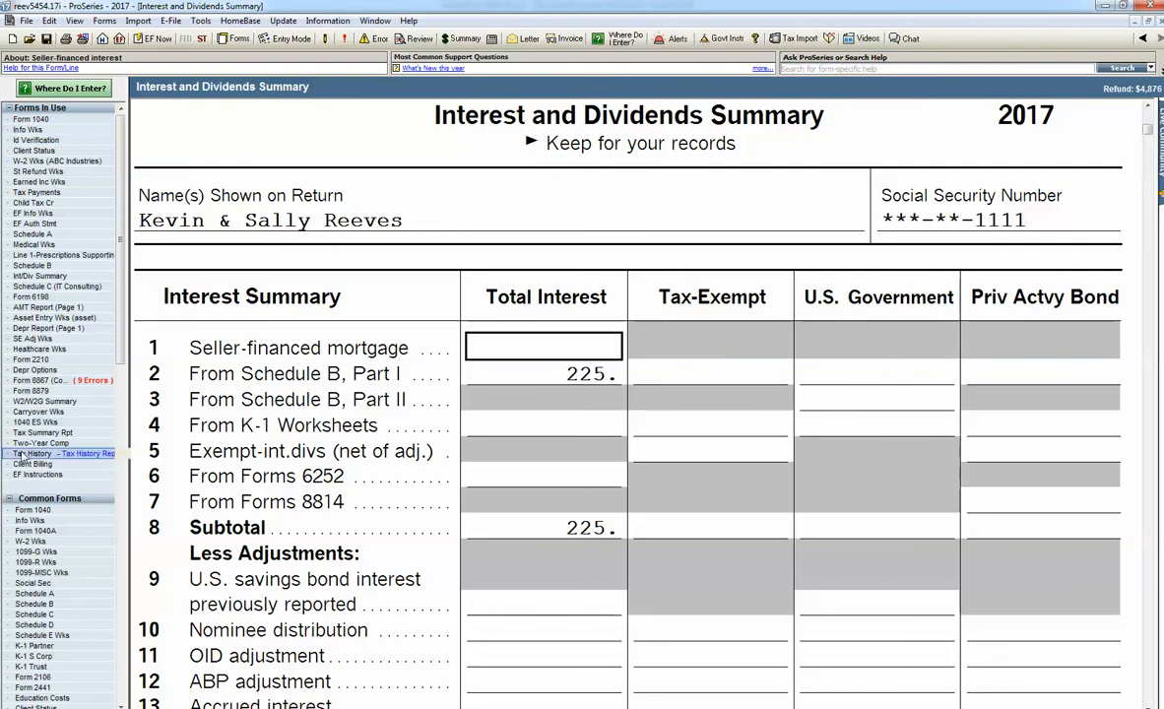
pyautogui.click(51, 236)
pyautogui.click(33, 265)
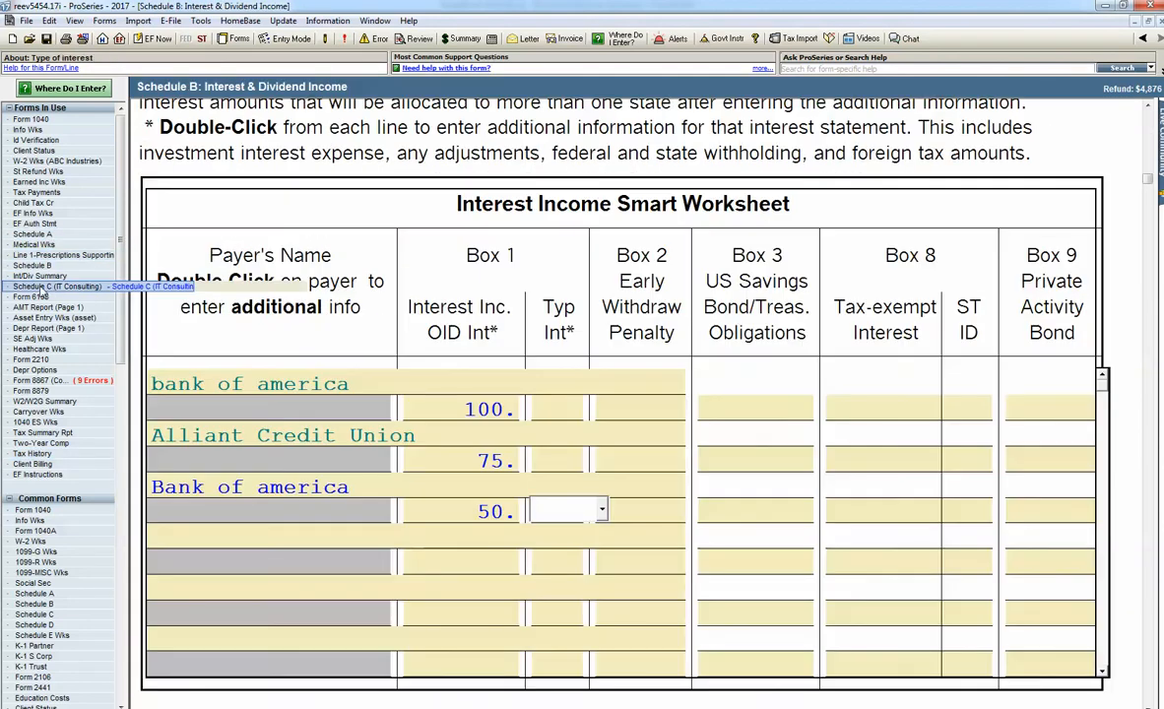
pyautogui.click(43, 286)
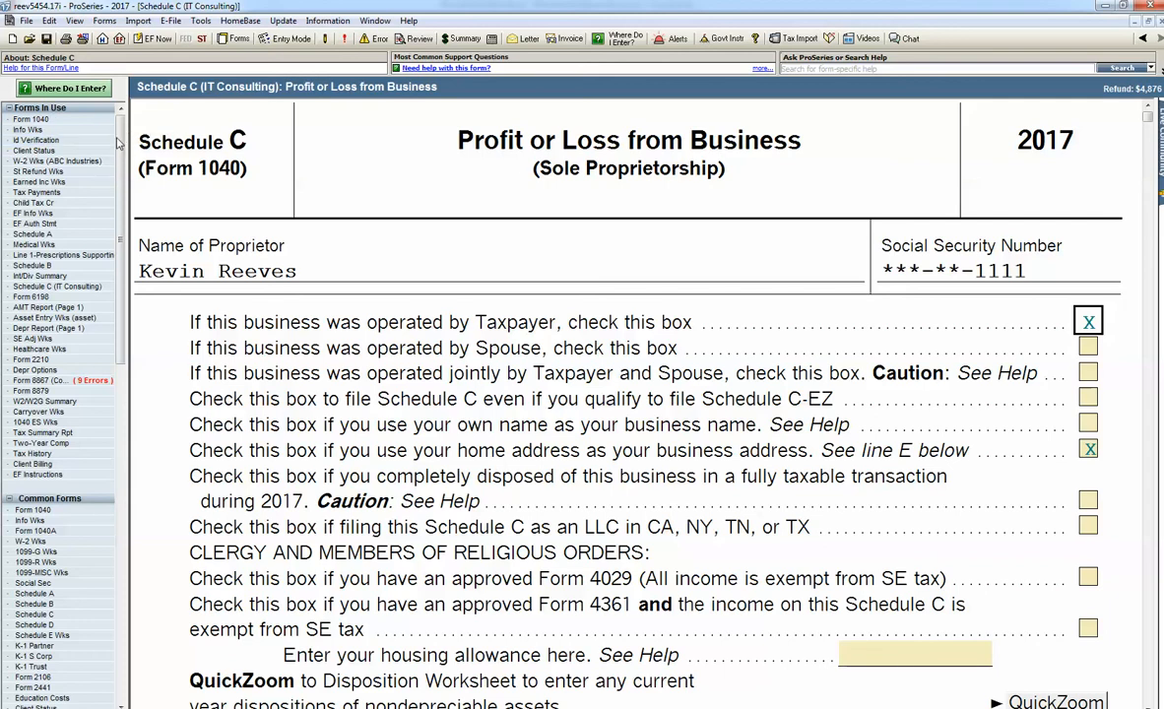
pyautogui.moveTo(117, 144); pyautogui.dragTo(124, 254)
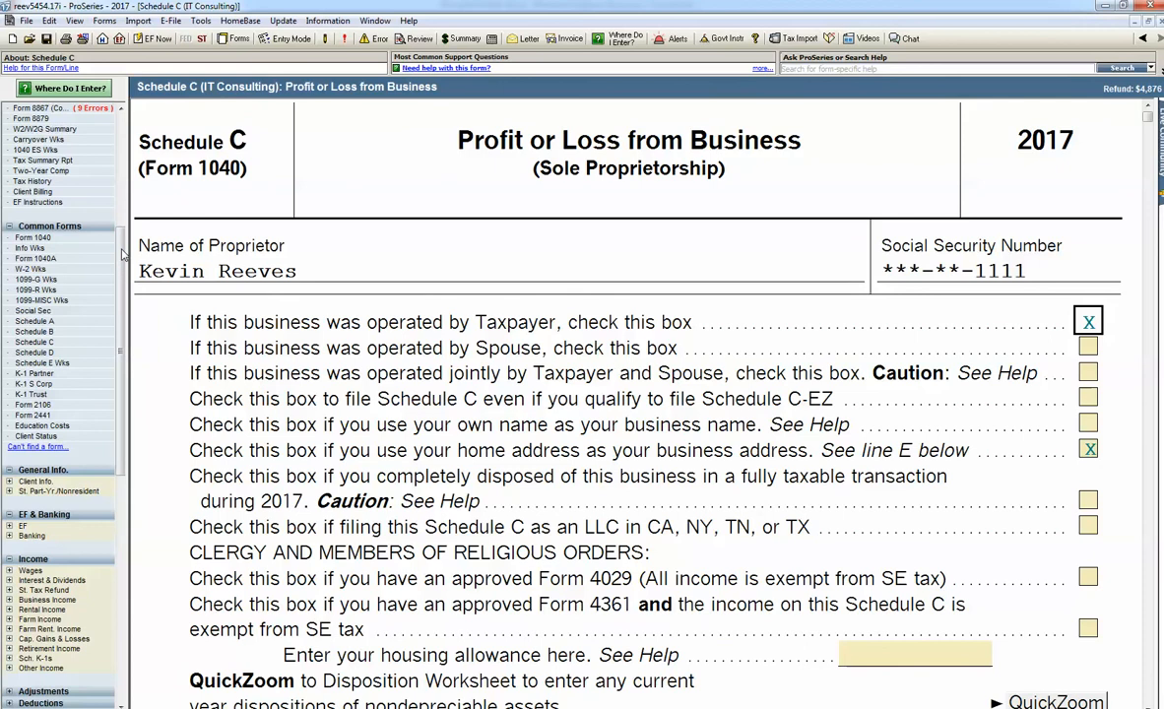
pyautogui.moveTo(118, 236); pyautogui.dragTo(116, 212)
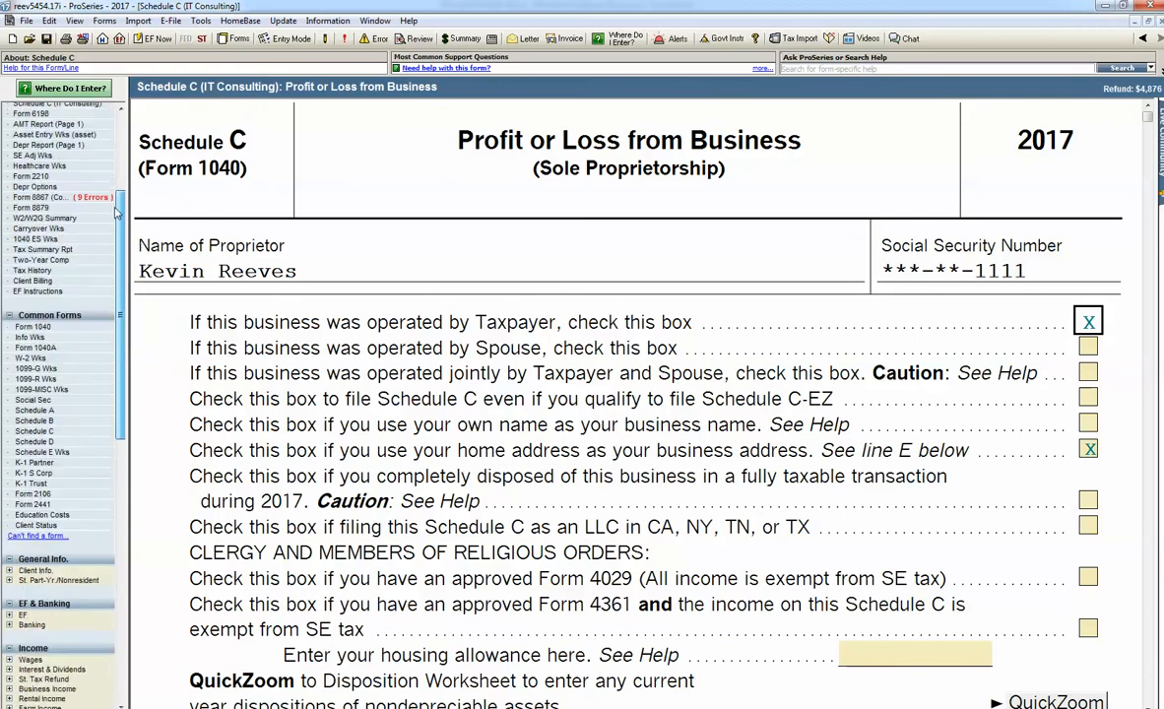
pyautogui.scroll(3, 116, 212)
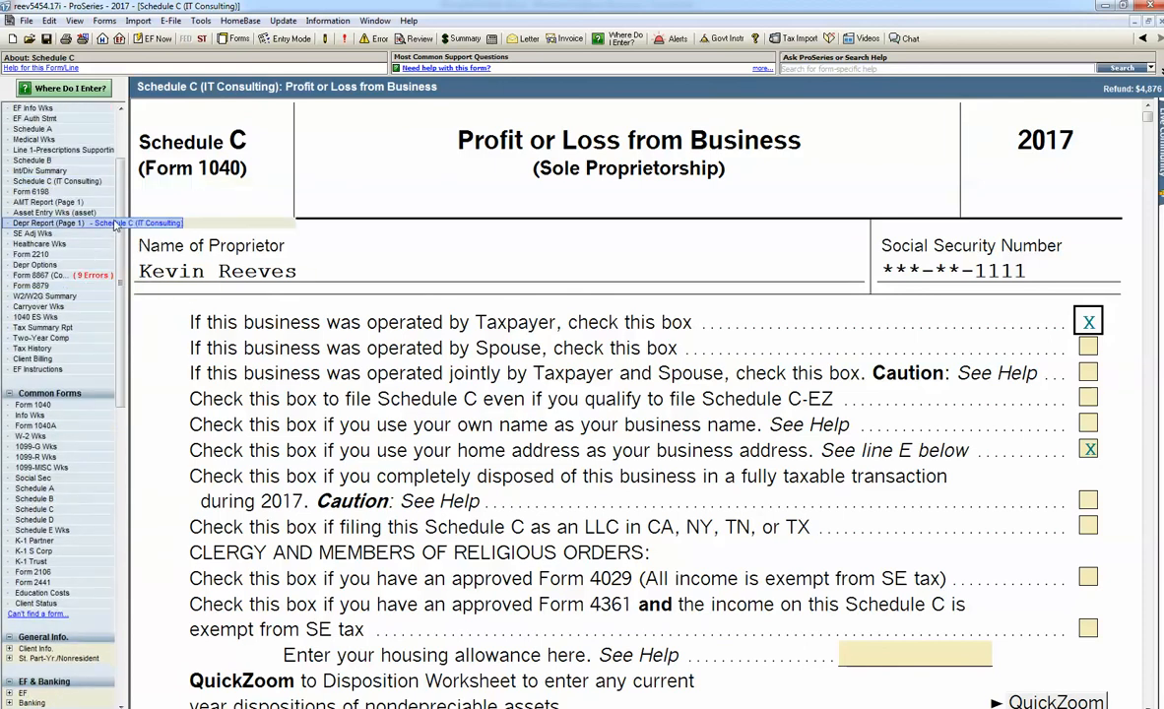
pyautogui.scroll(3, 120, 128)
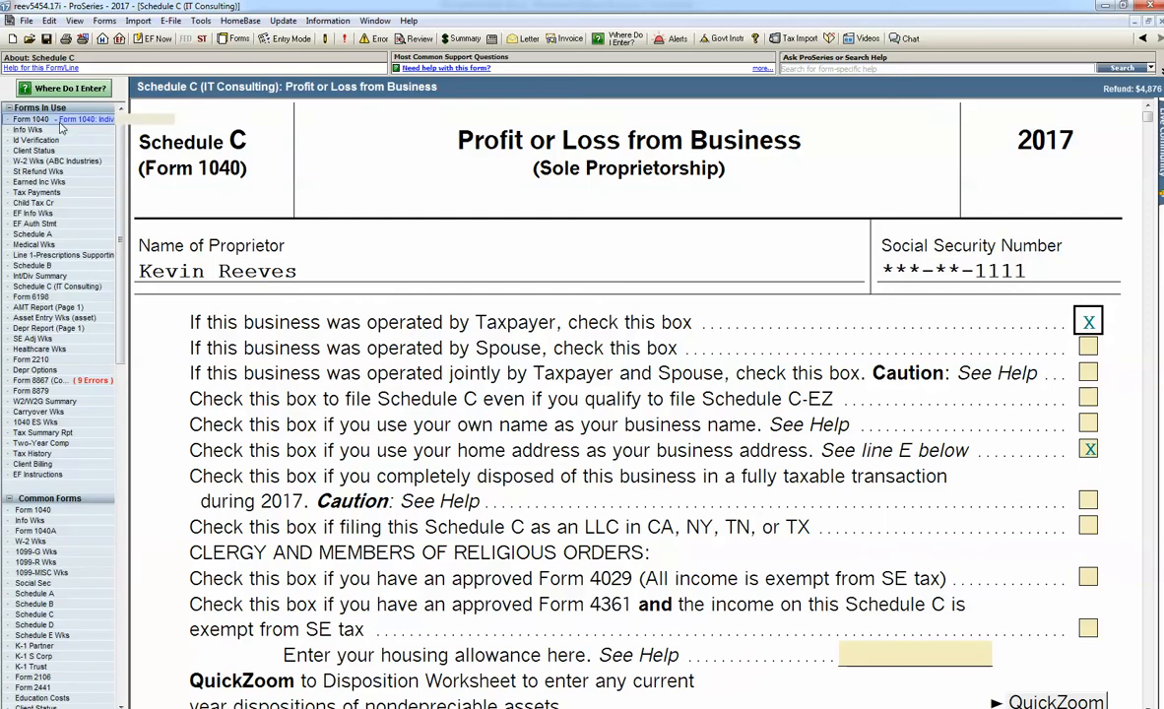
# Step: Go to Form 1040 line 17 and view the Schedule E Worksheet selection without creating a copy
pyautogui.click(31, 118)
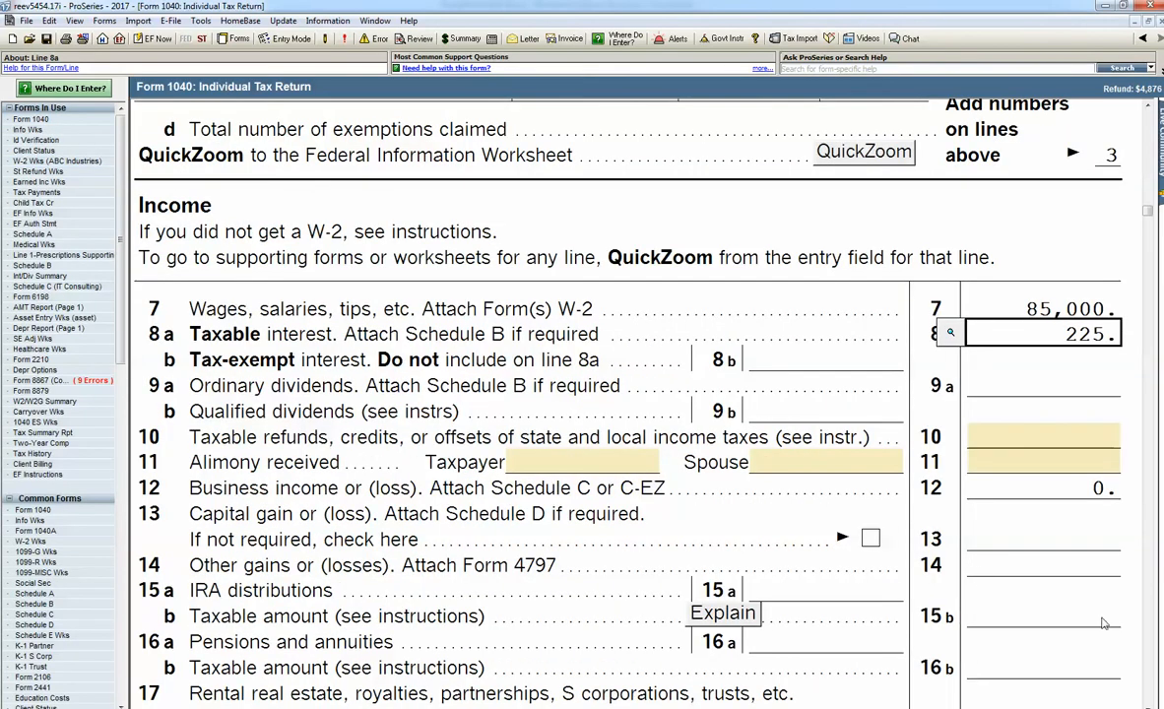
pyautogui.scroll(-5, 1114, 584)
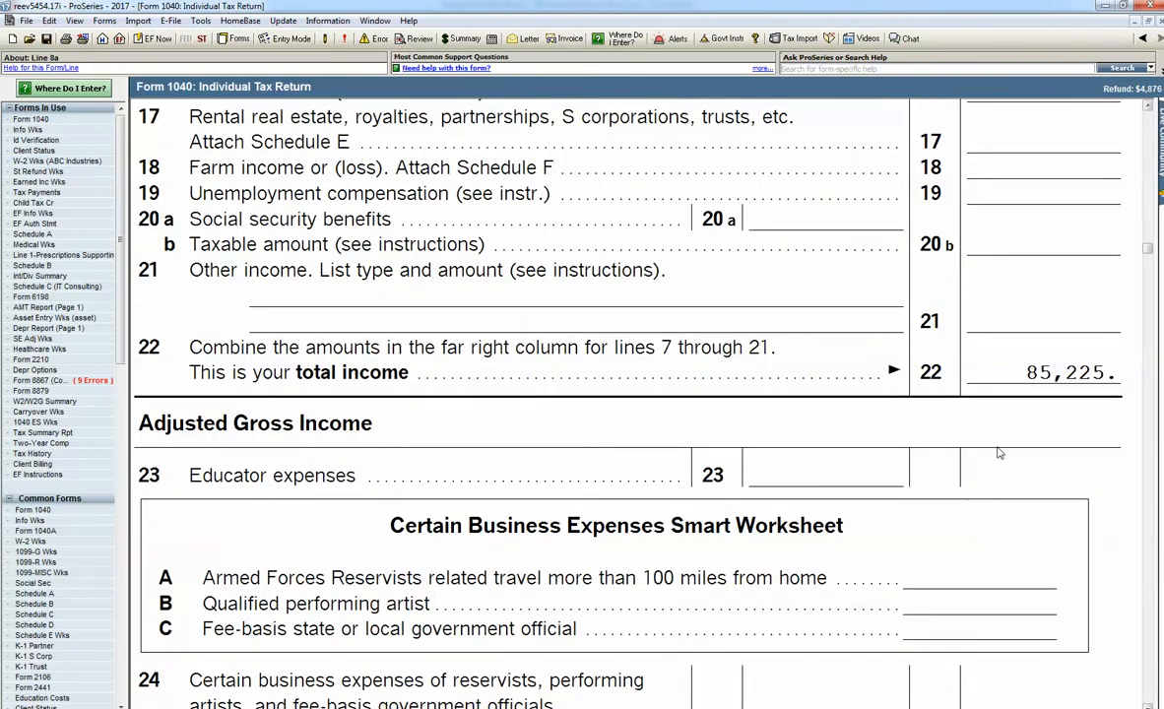
pyautogui.click(970, 143)
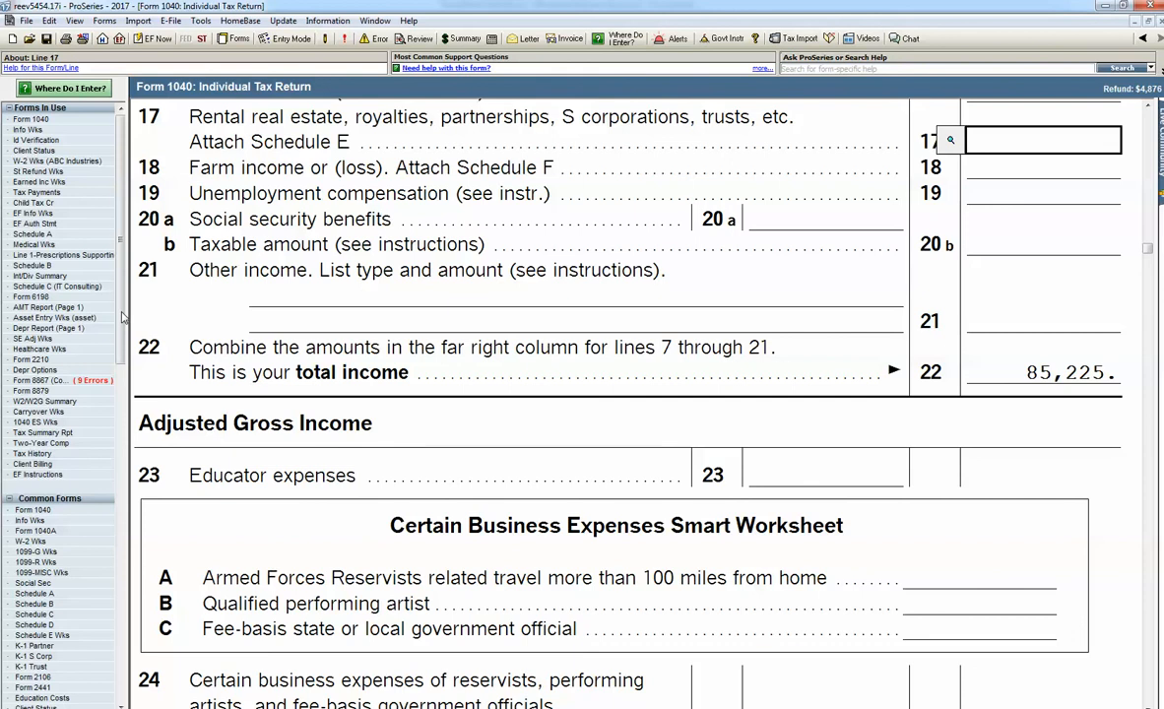
pyautogui.scroll(-6, 106, 380)
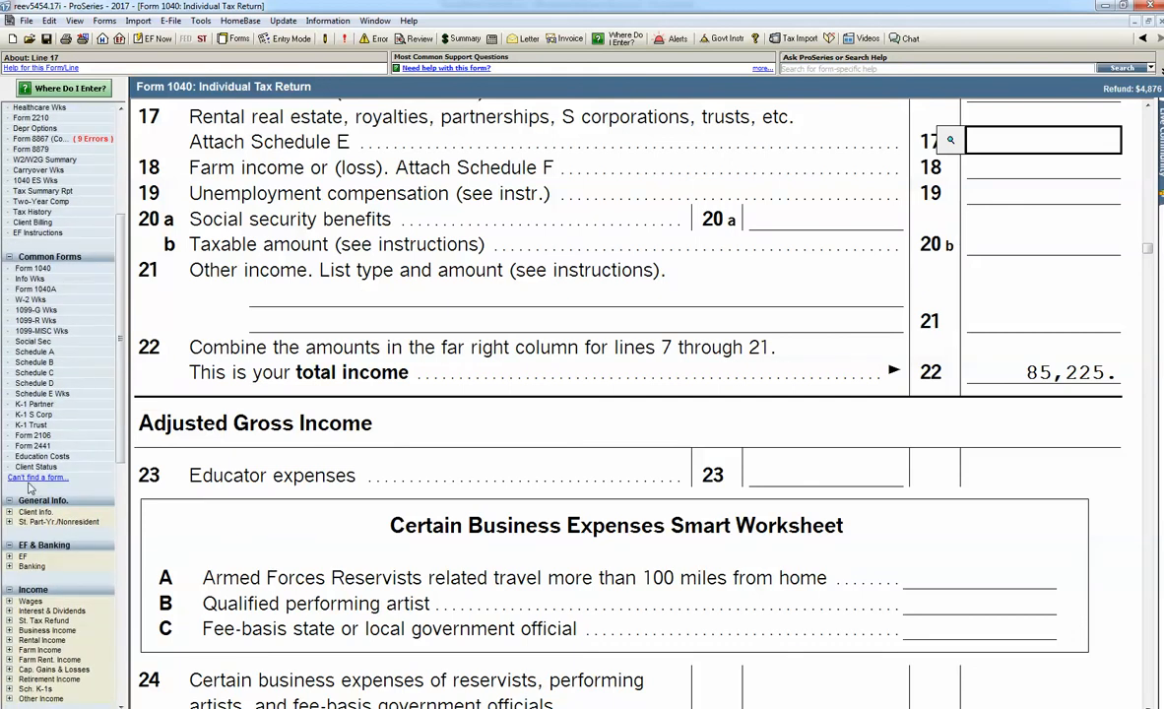
pyautogui.doubleClick(40, 394)
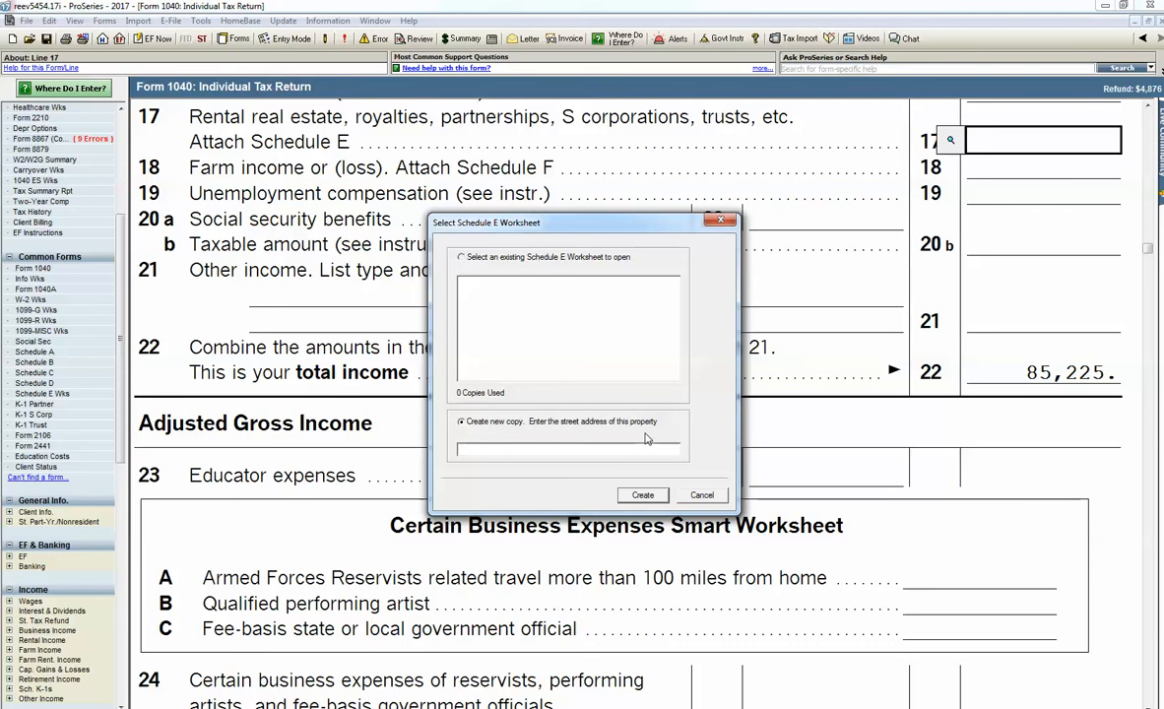
pyautogui.click(702, 497)
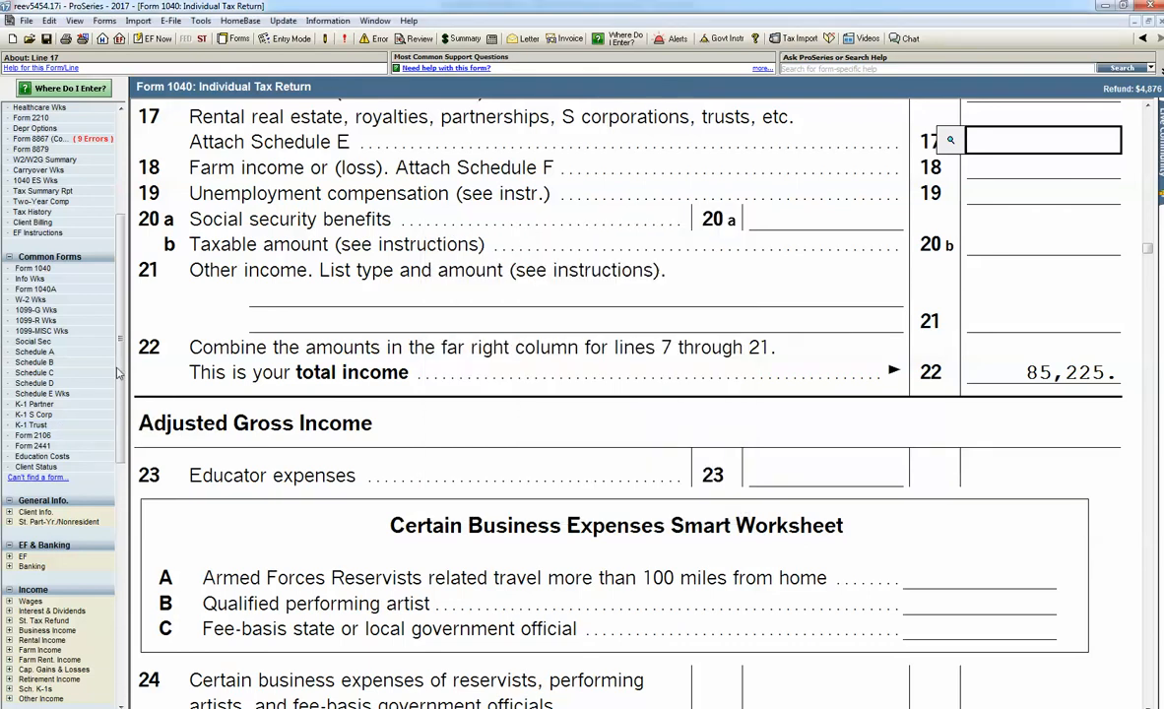
# Step: Open the Federal Information Worksheet and clear the spouse's date of birth
pyautogui.scroll(8, 115, 340)
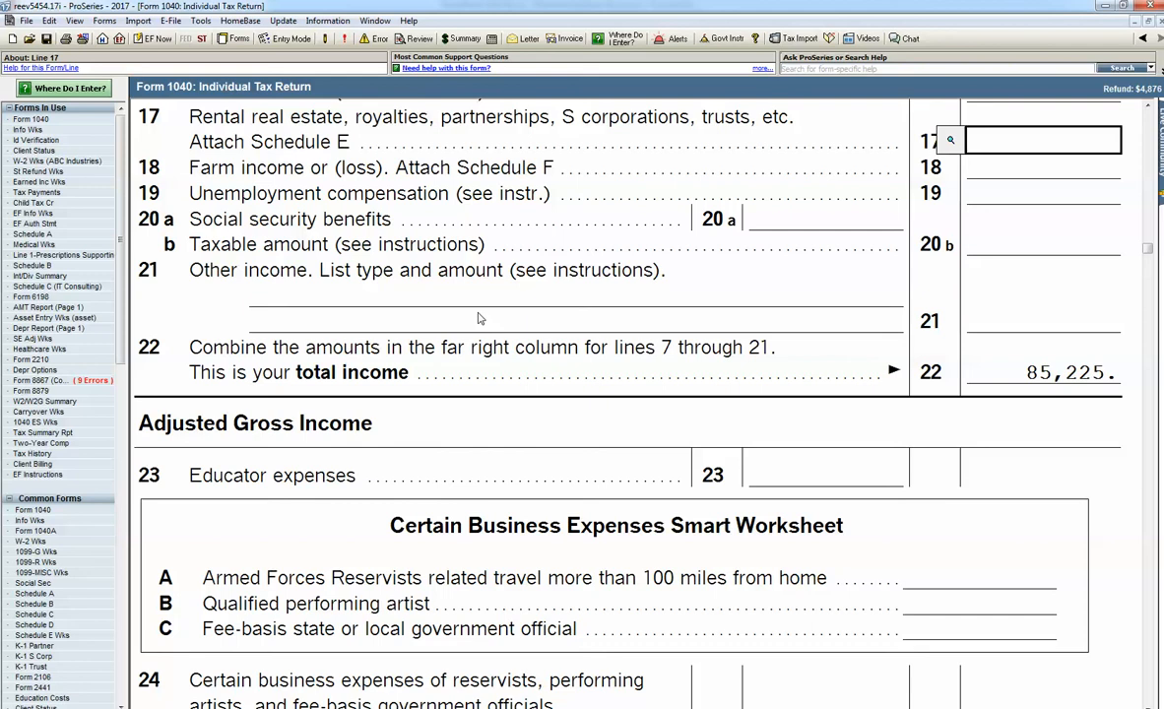
pyautogui.click(30, 130)
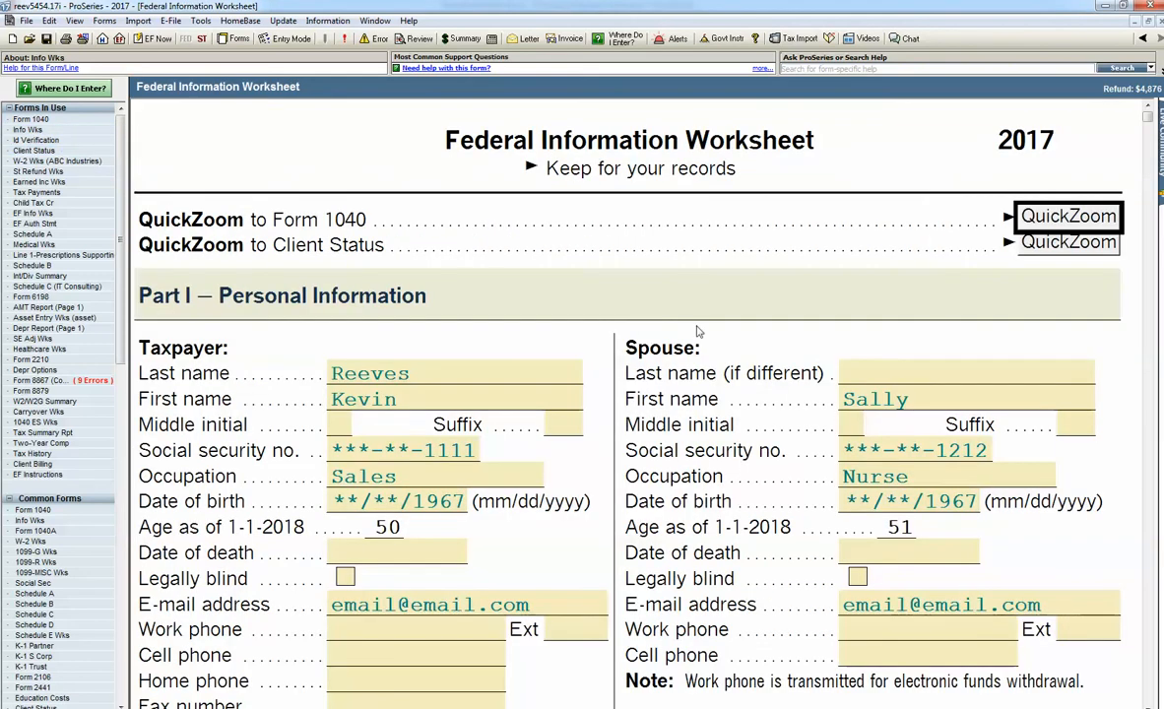
pyautogui.click(853, 502)
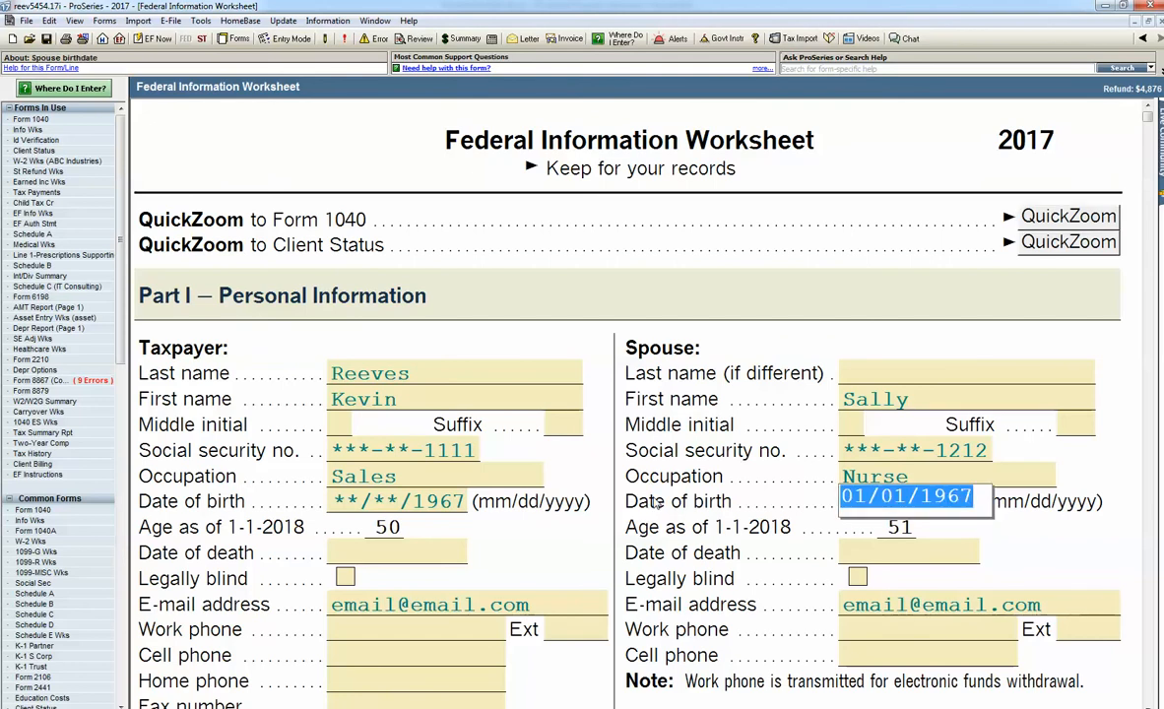
pyautogui.press('Tab')
pyautogui.hotkey('shift', 'Tab')
pyautogui.press('BackSpace')
pyautogui.press('Tab')
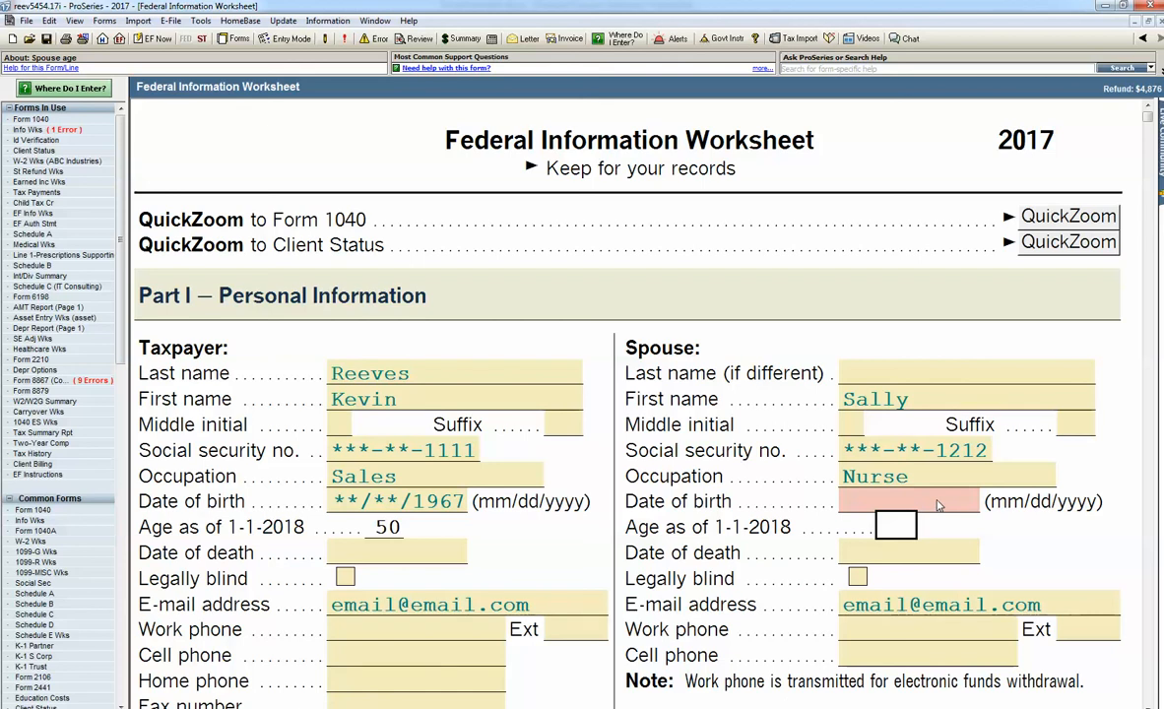
# Step: Switch to Schedule A, jump back to the flagged error on the Federal Information Worksheet and enter the spouse's date of birth
pyautogui.scroll(-3, 635, 495)
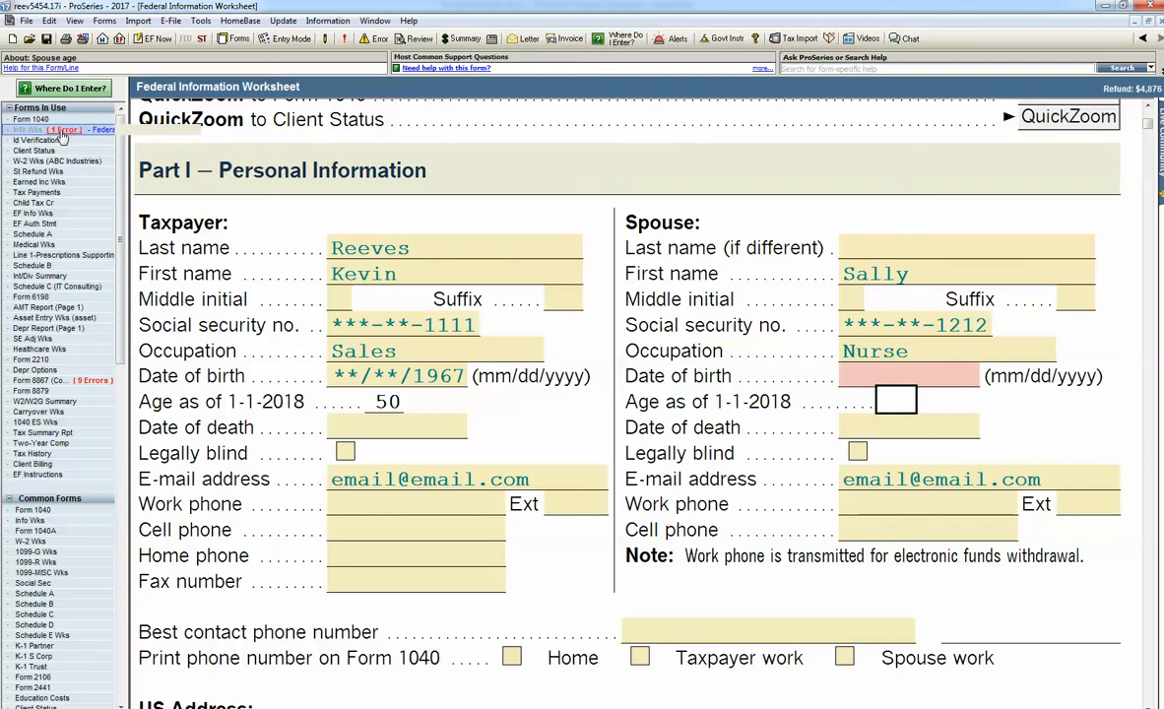
pyautogui.click(33, 236)
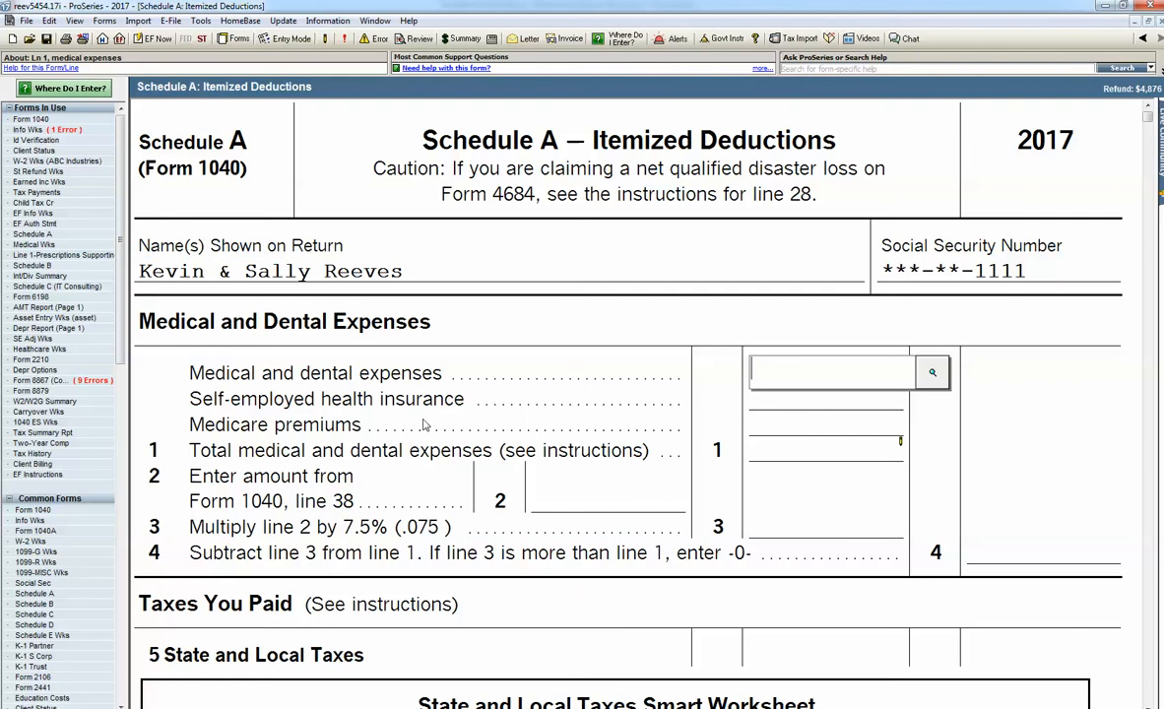
pyautogui.click(61, 131)
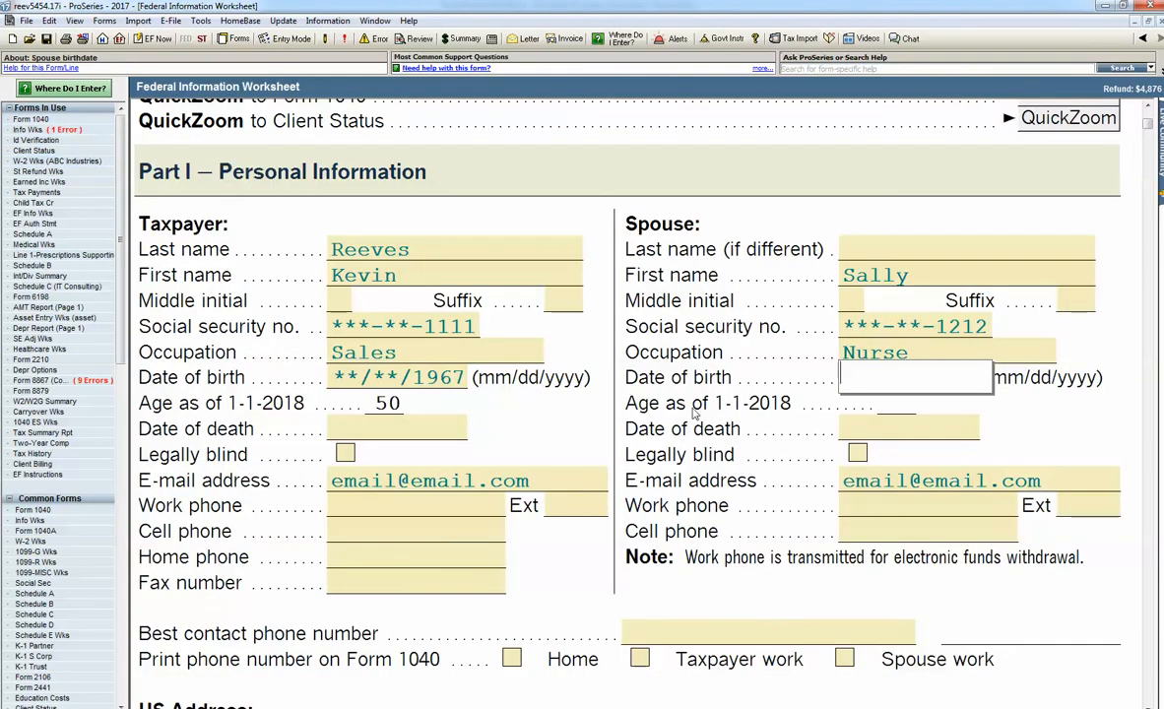
pyautogui.write('01/01')
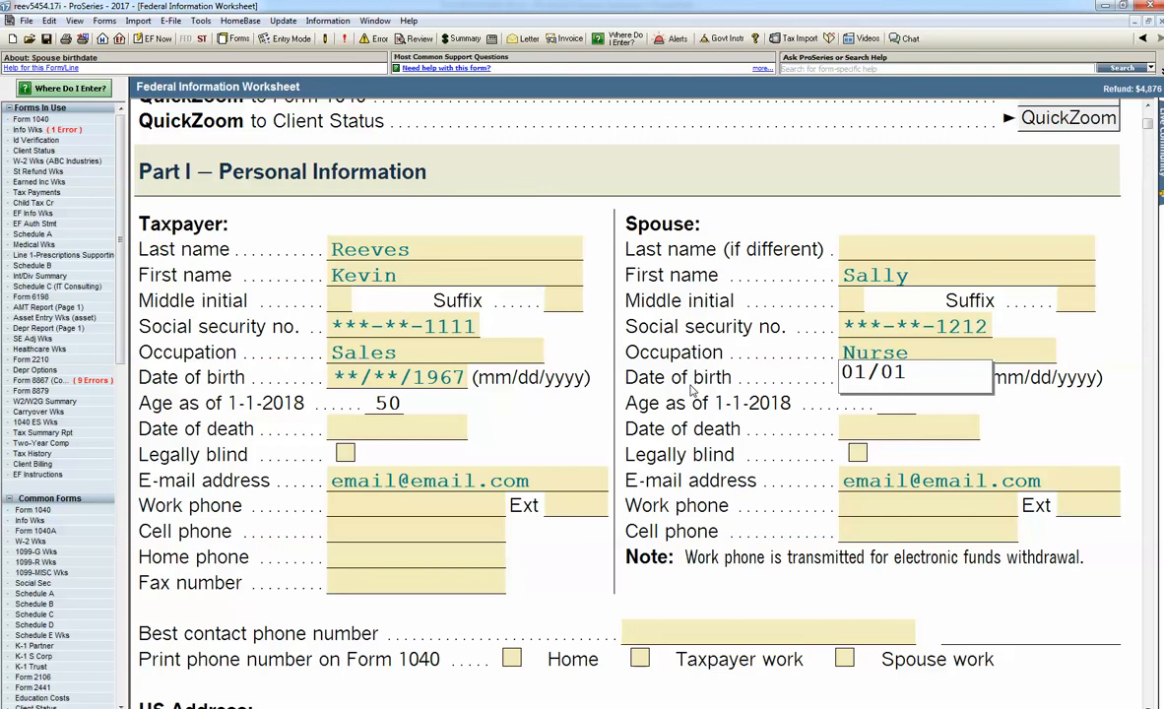
pyautogui.write('/1970')
pyautogui.press('Return')
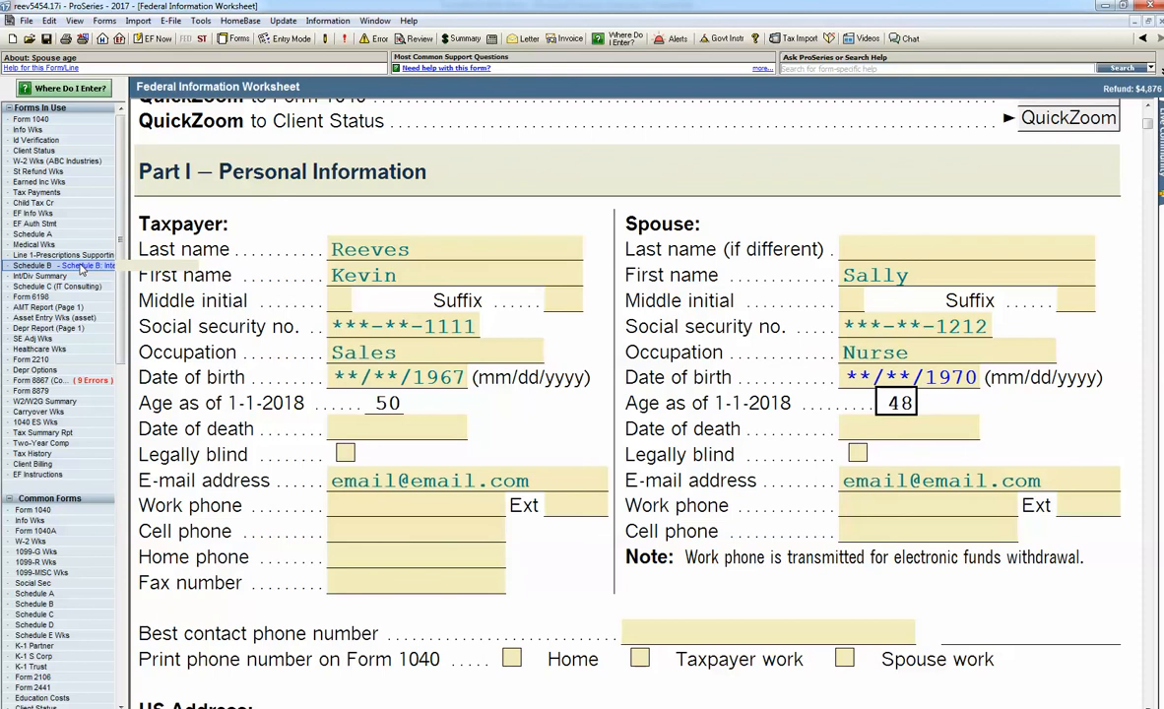
# Step: Enter 25,000 as gross receipts not reported on a 1099-MISC on line 1a of the IT Consulting Schedule C, dismissing the error alert
pyautogui.click(59, 285)
pyautogui.scroll(-15, 399, 345)
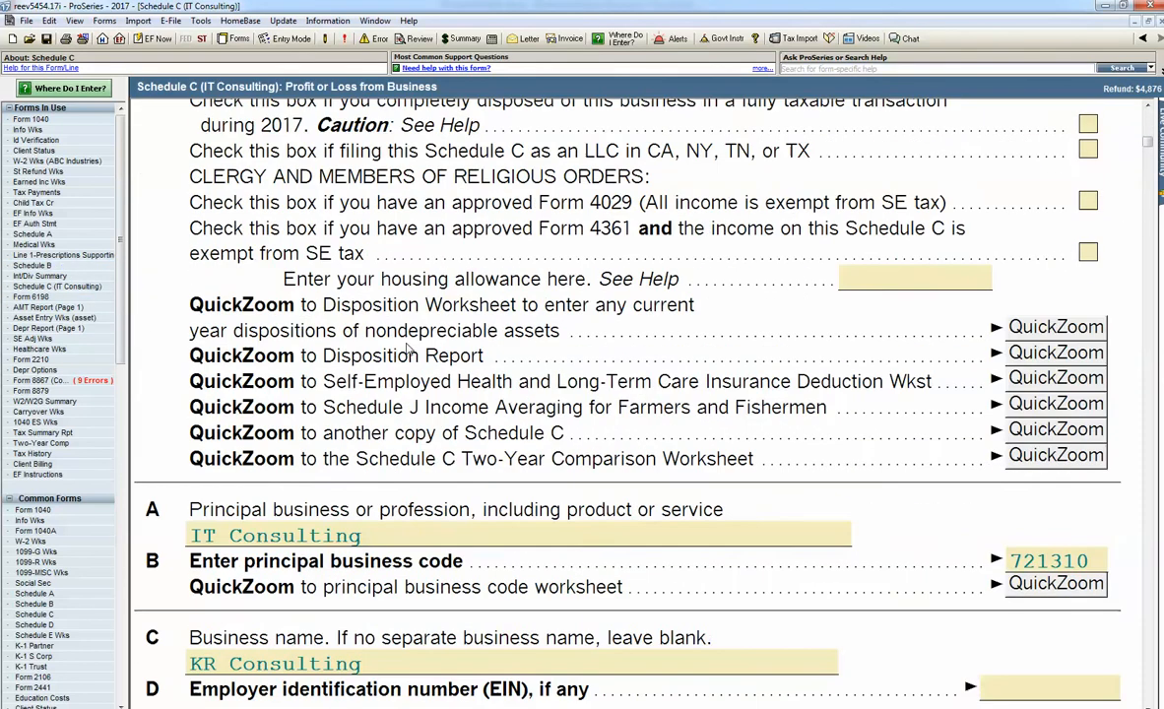
pyautogui.scroll(-5, 410, 351)
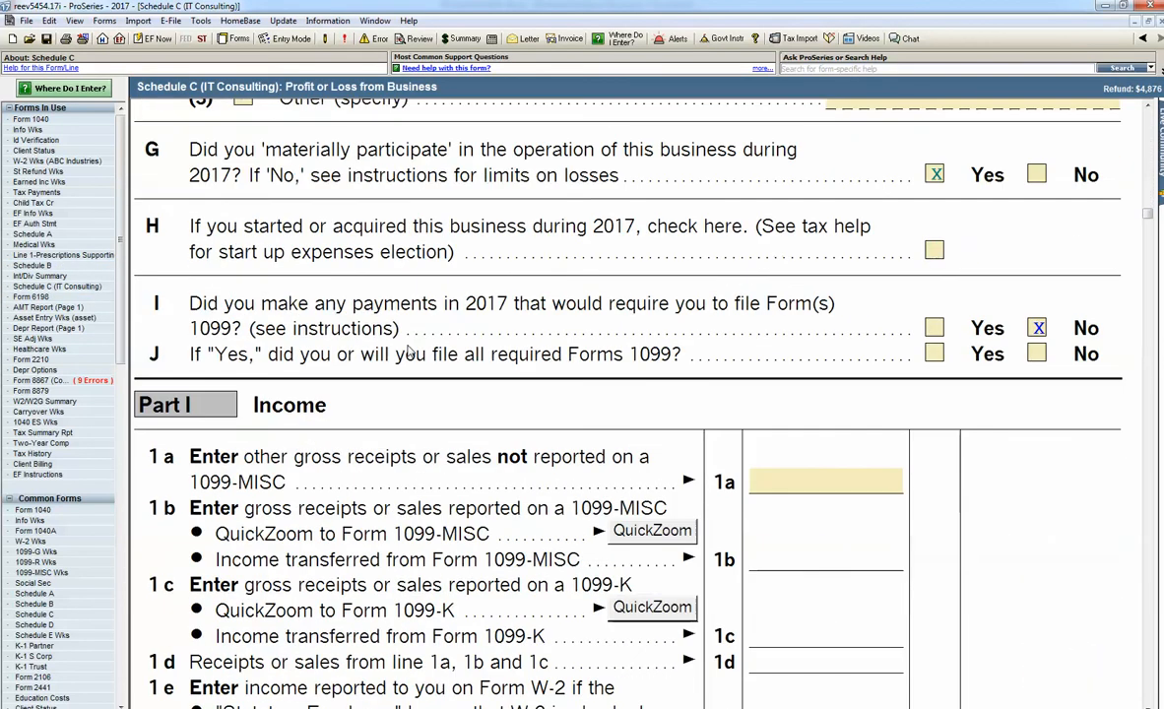
pyautogui.click(774, 433)
pyautogui.write('25000')
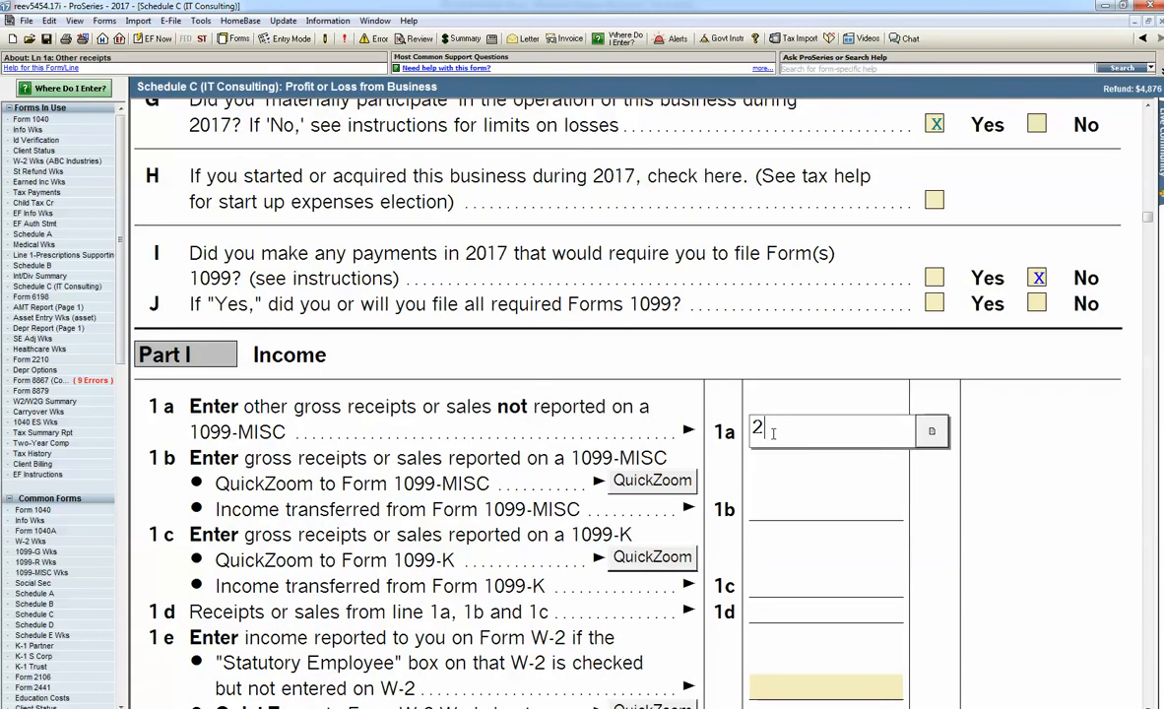
pyautogui.press('Tab')
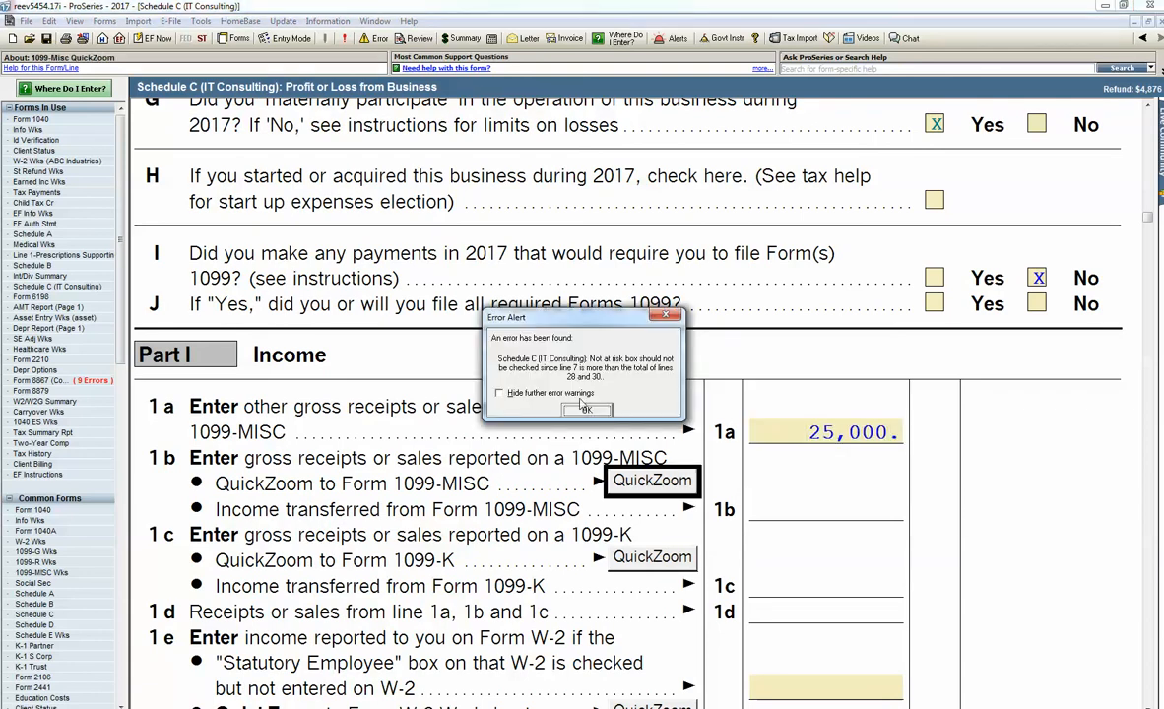
pyautogui.click(586, 410)
# Step: Create a Car and Truck Expenses Worksheet for the vehicle honda from Schedule C line 9
pyautogui.scroll(-10, 620, 399)
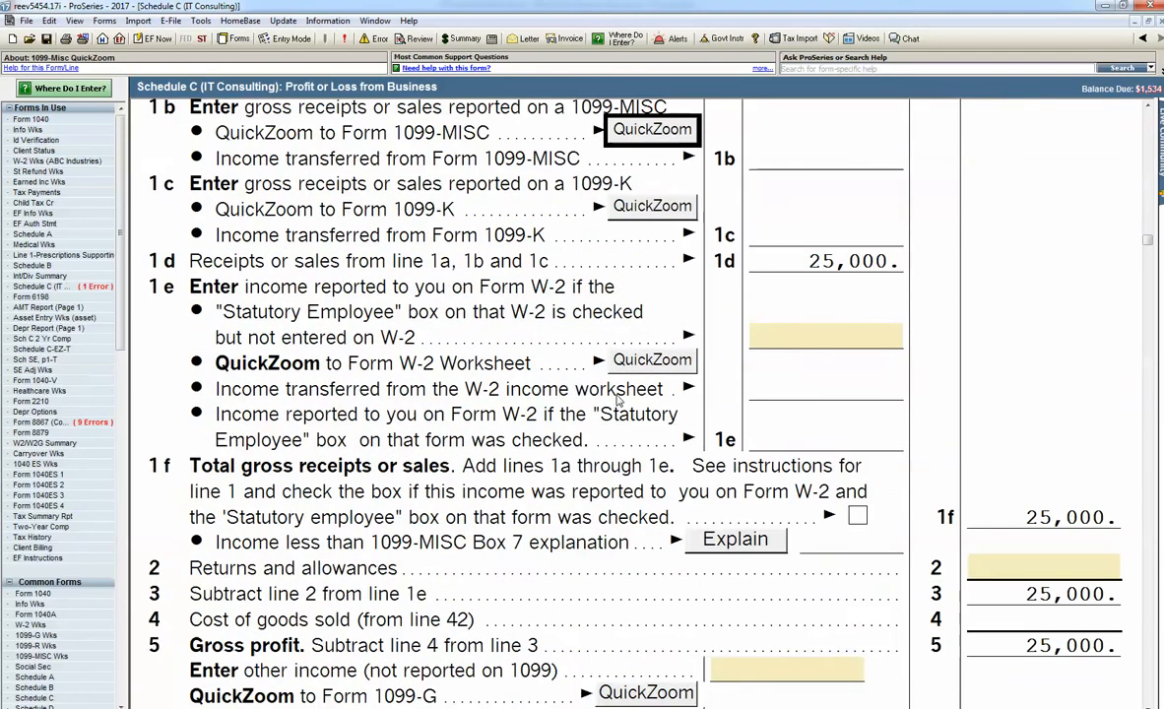
pyautogui.scroll(-8, 630, 396)
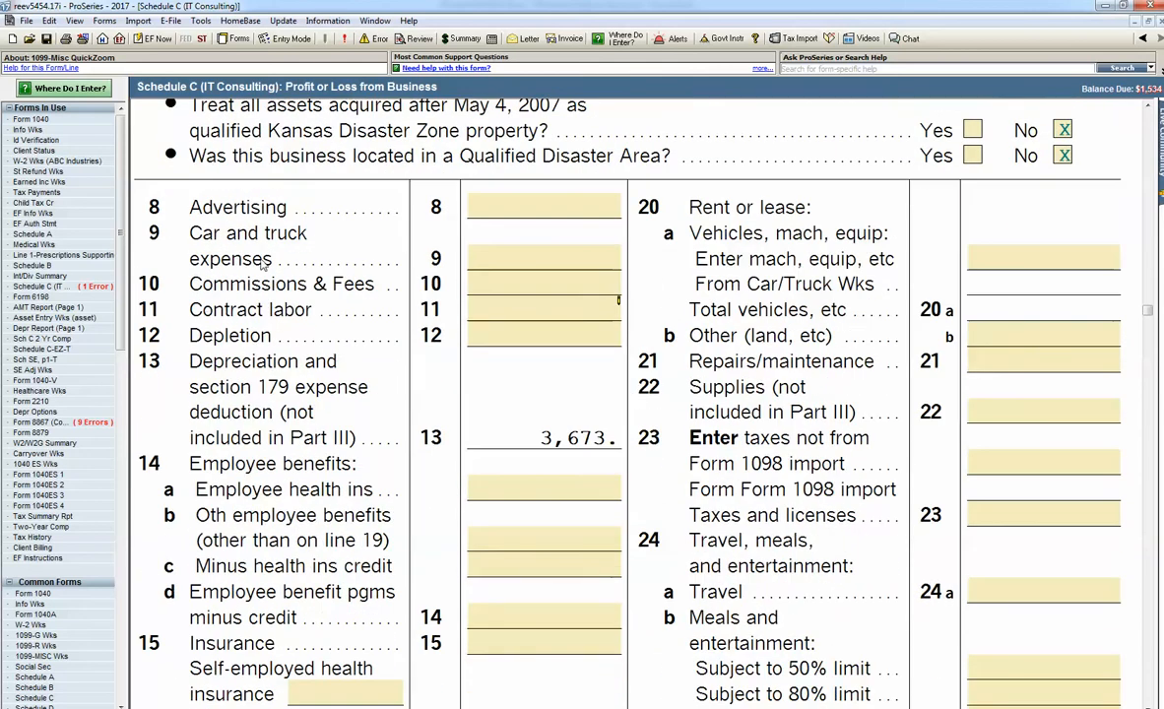
pyautogui.click(508, 261)
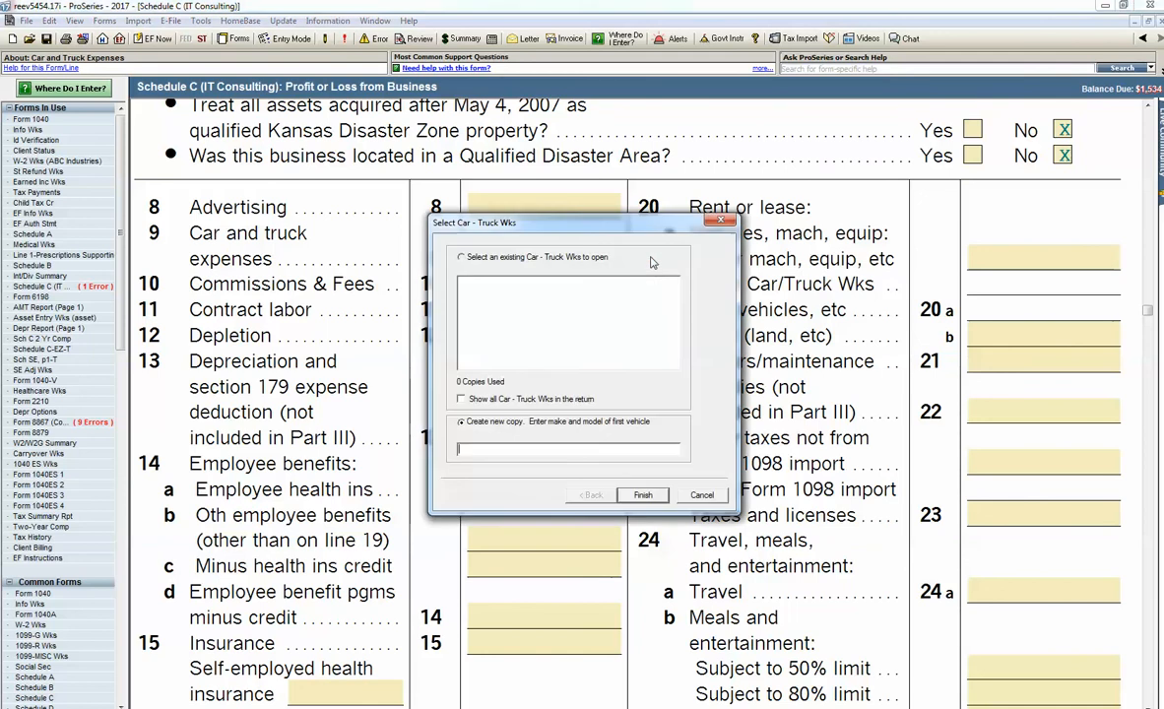
pyautogui.click(603, 243)
pyautogui.write('honda')
pyautogui.press('Return')
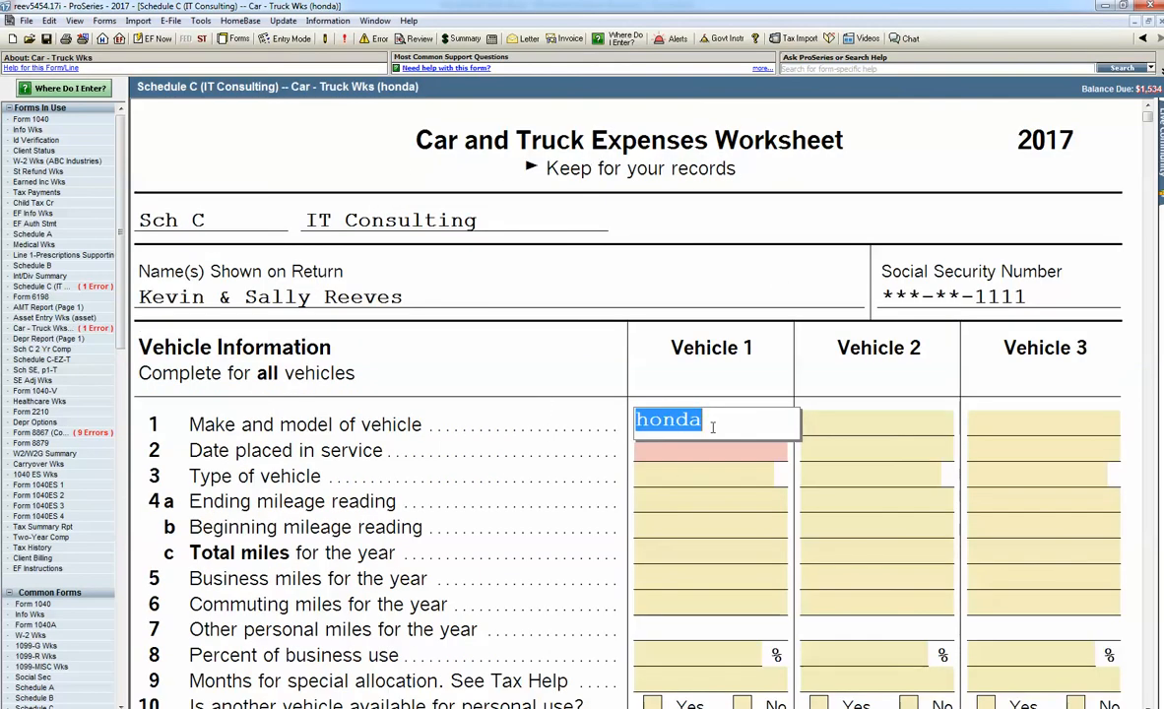
# Step: Enter 01/01/2017 as the honda's date placed in service on line 2 and leave its vehicle type blank
pyautogui.click(653, 455)
pyautogui.write('01/01/1')
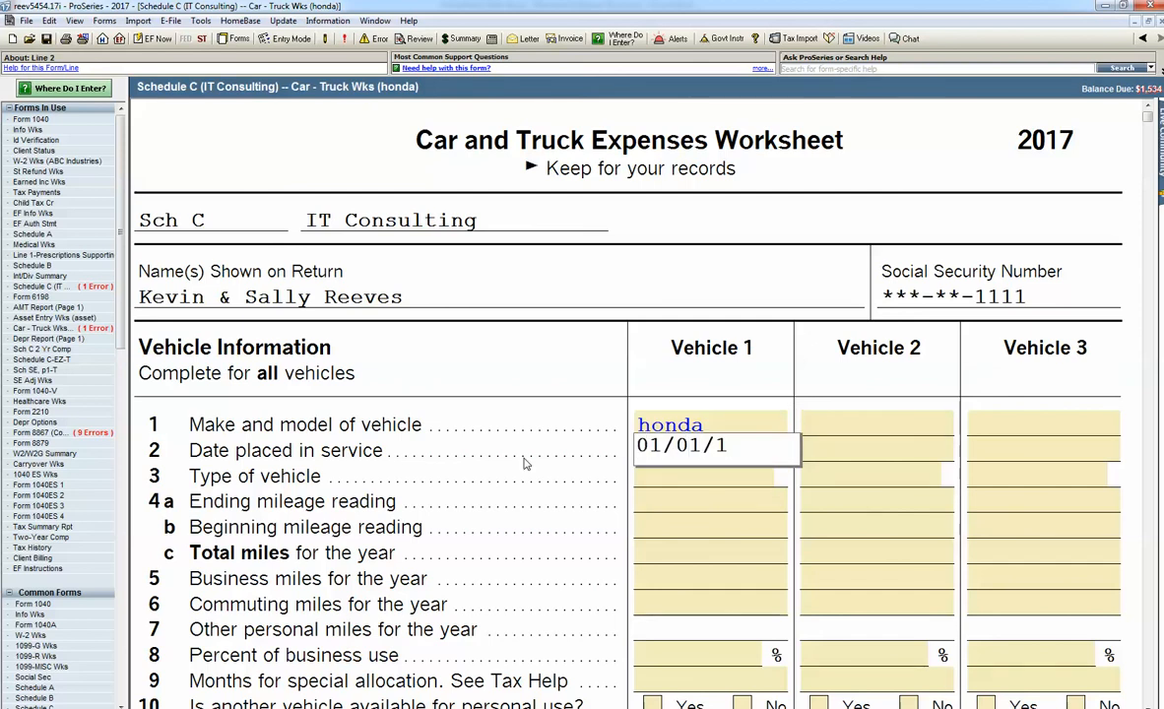
pyautogui.press('BackSpace')
pyautogui.write('2017')
pyautogui.press('Return')
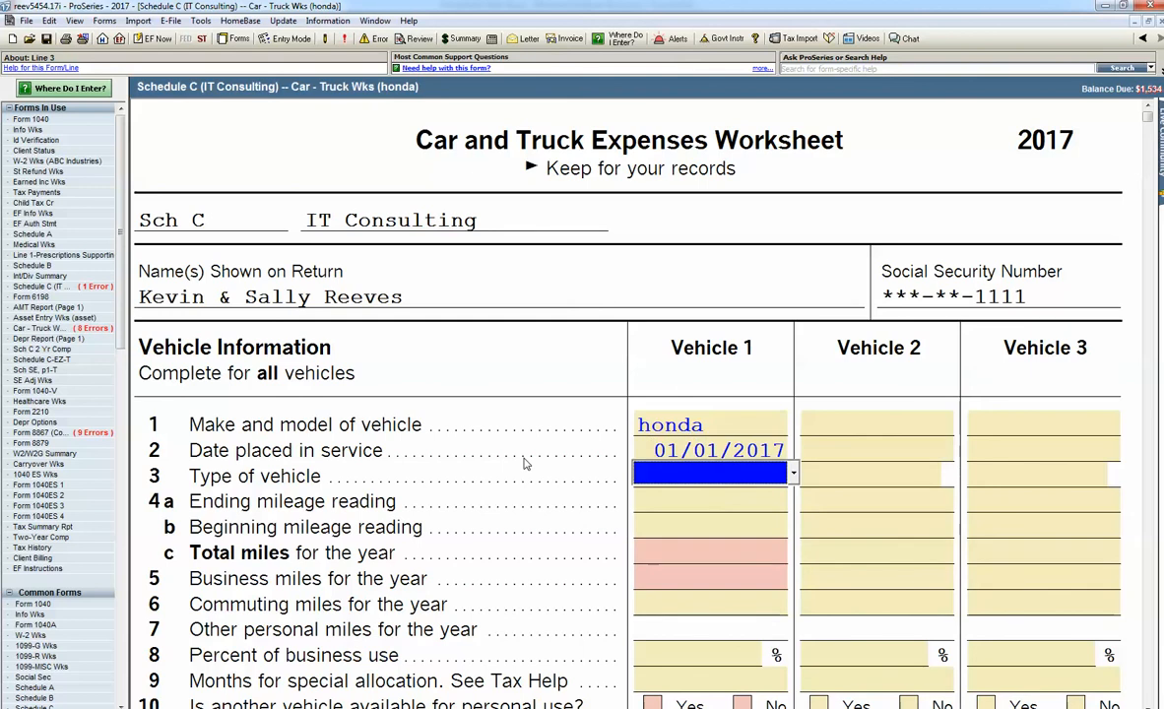
pyautogui.press('Return')
pyautogui.scroll(-2, 520, 463)
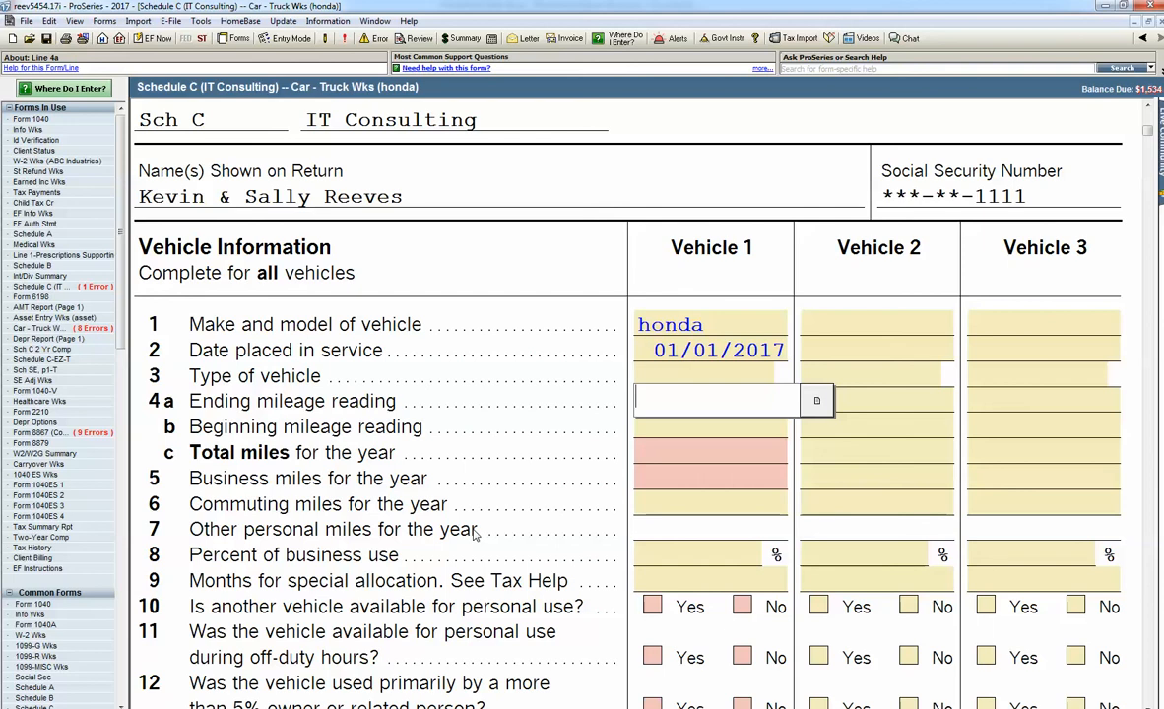
# Step: Go through the Federal Information Worksheet to Form 1040 and review its income section and the list of available forms
pyautogui.click(30, 129)
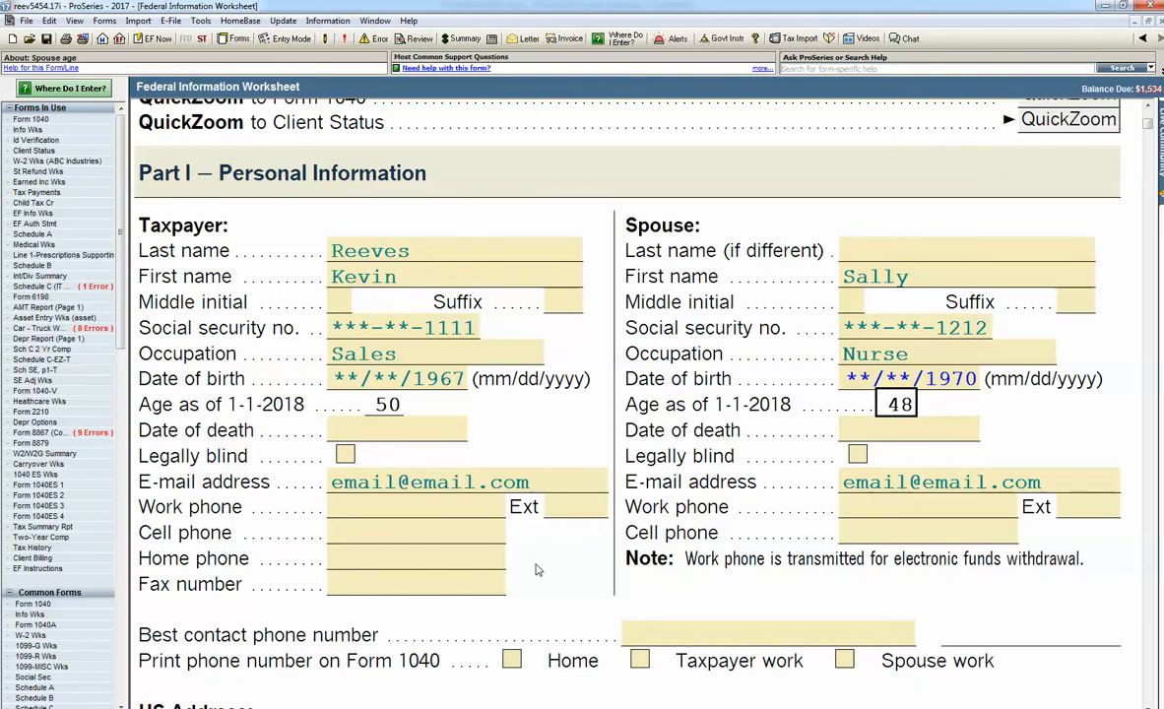
pyautogui.scroll(2, 1045, 118)
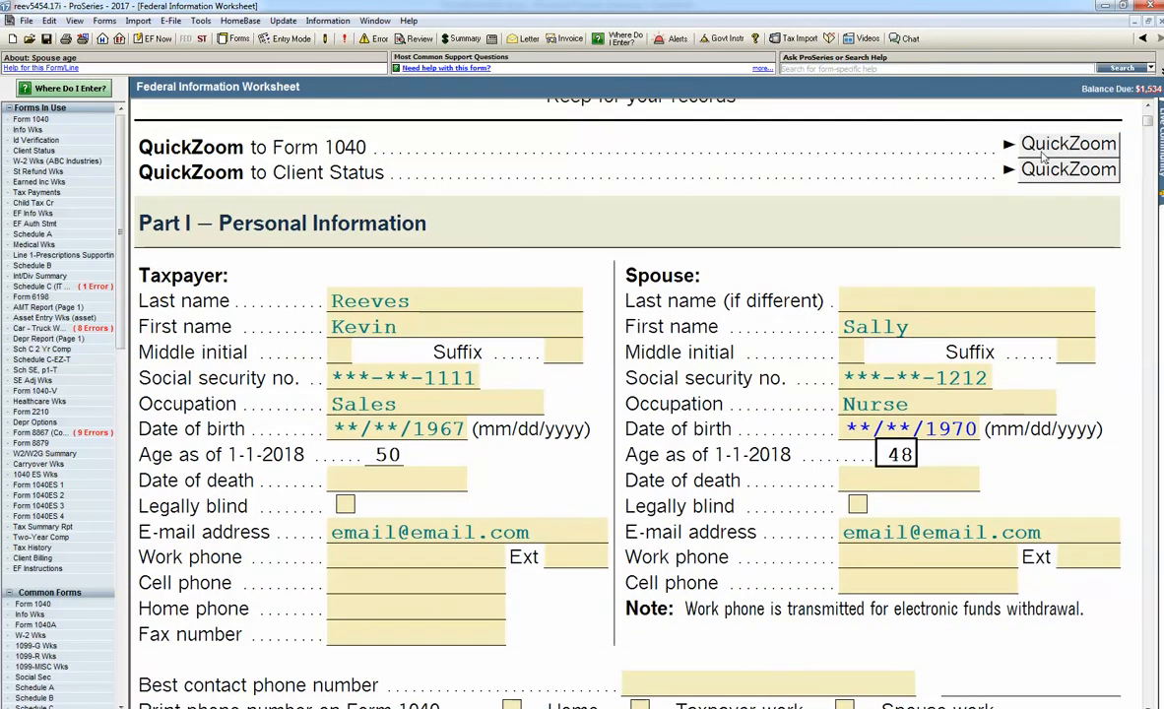
pyautogui.click(1045, 120)
pyautogui.scroll(-15, 642, 248)
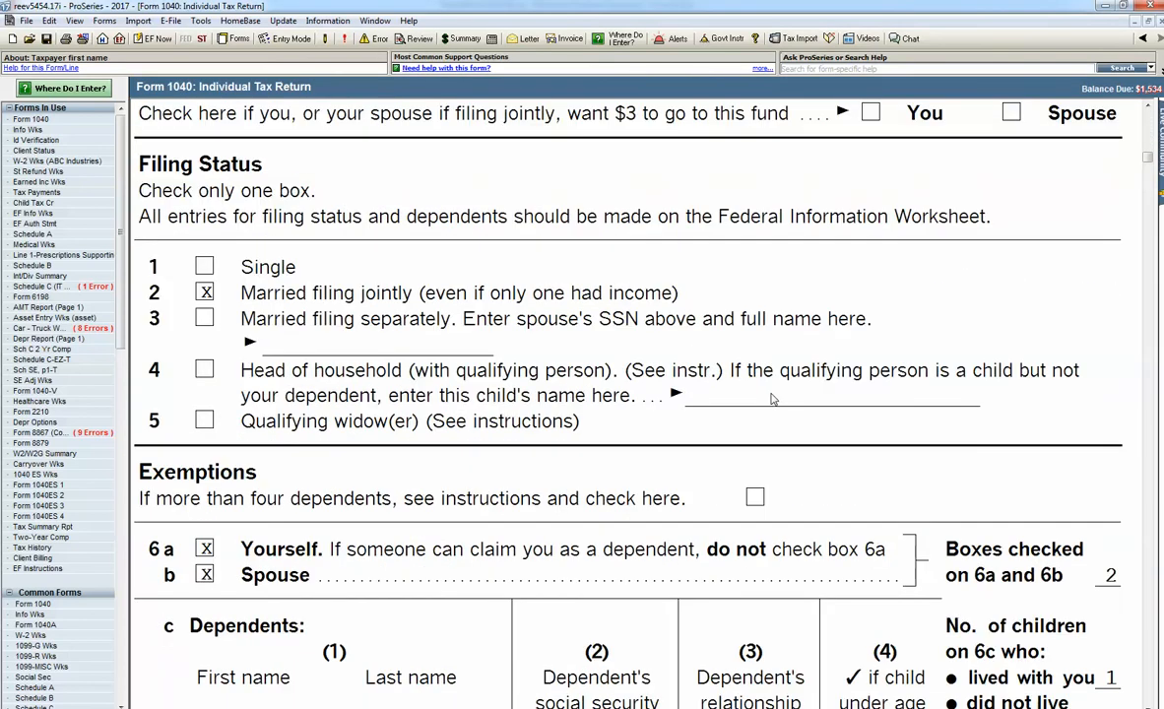
pyautogui.scroll(-1, 972, 500)
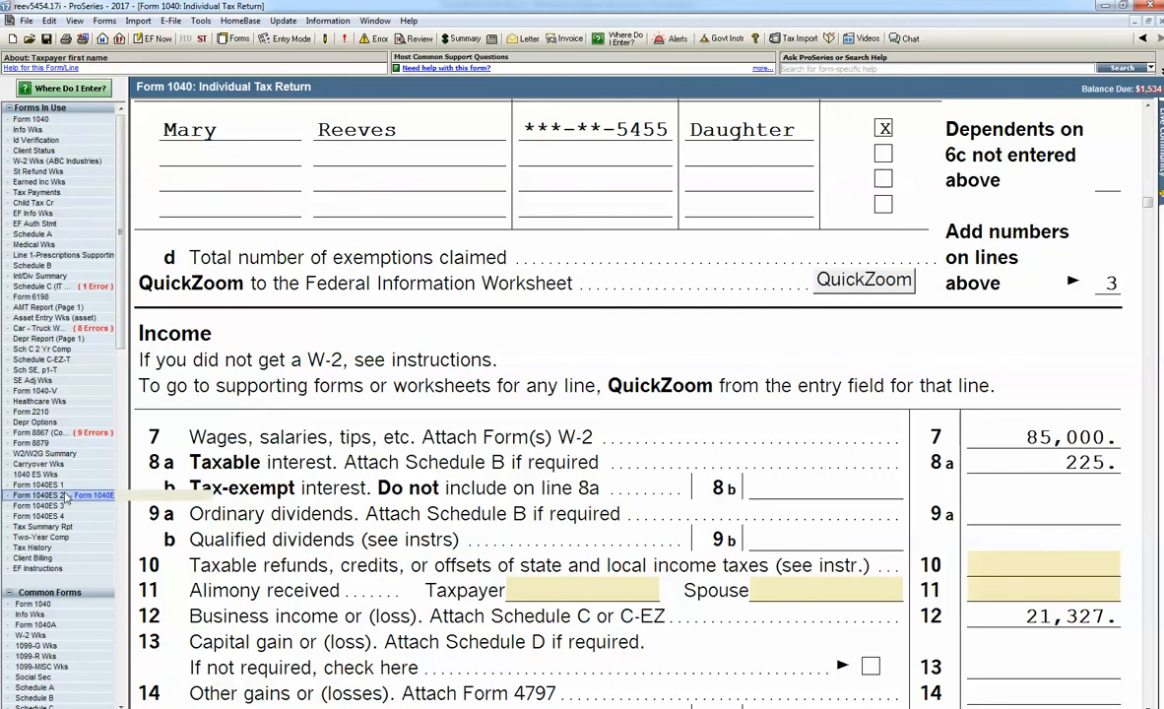
pyautogui.moveTo(120, 325); pyautogui.dragTo(120, 413)
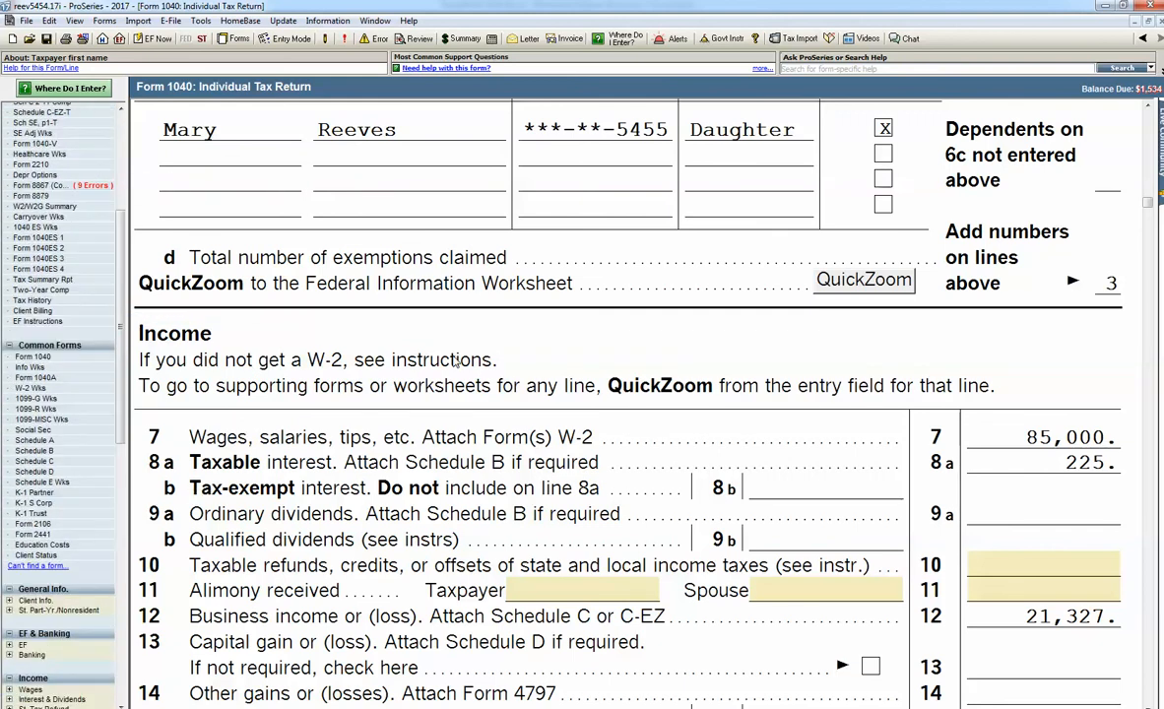